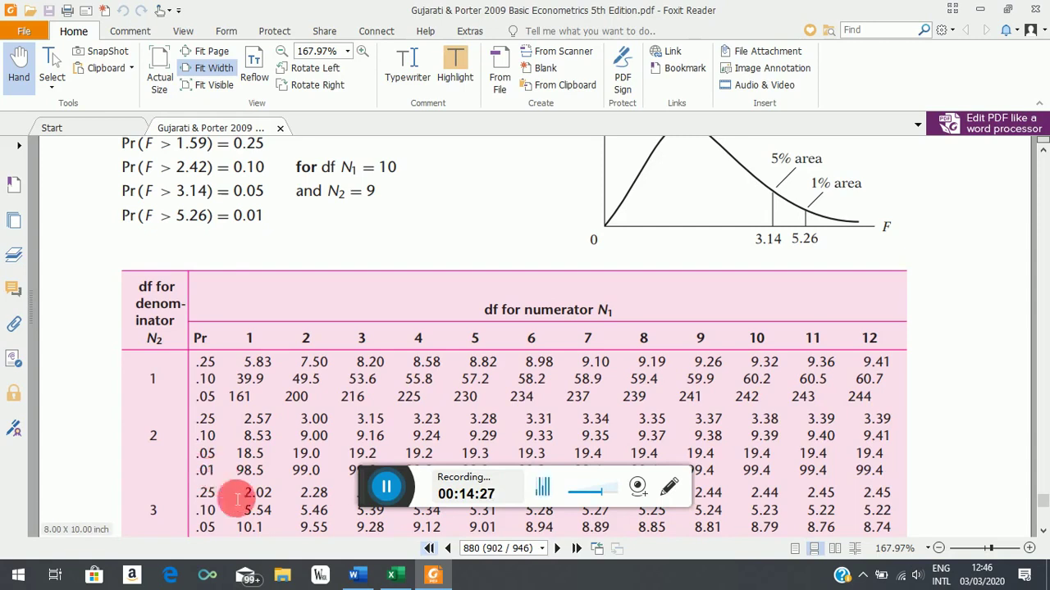
- In the textbook PDF's F table, look up the 0.05 critical value for 1 numerator and 200 denominator degrees of freedom
{"action": "left_click", "coordinate": [393, 575]}
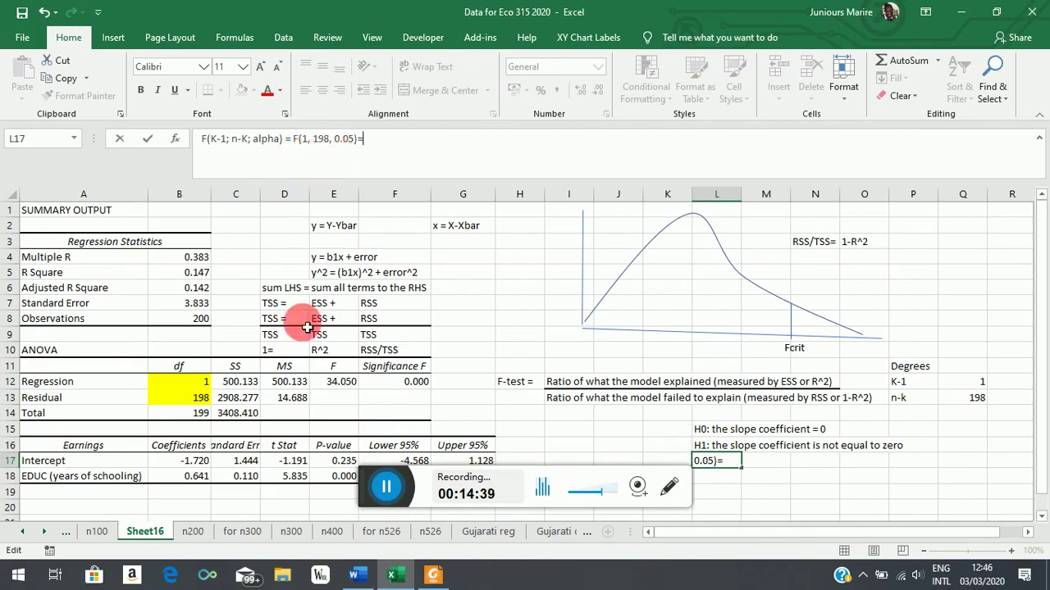
{"action": "left_click", "coordinate": [433, 575]}
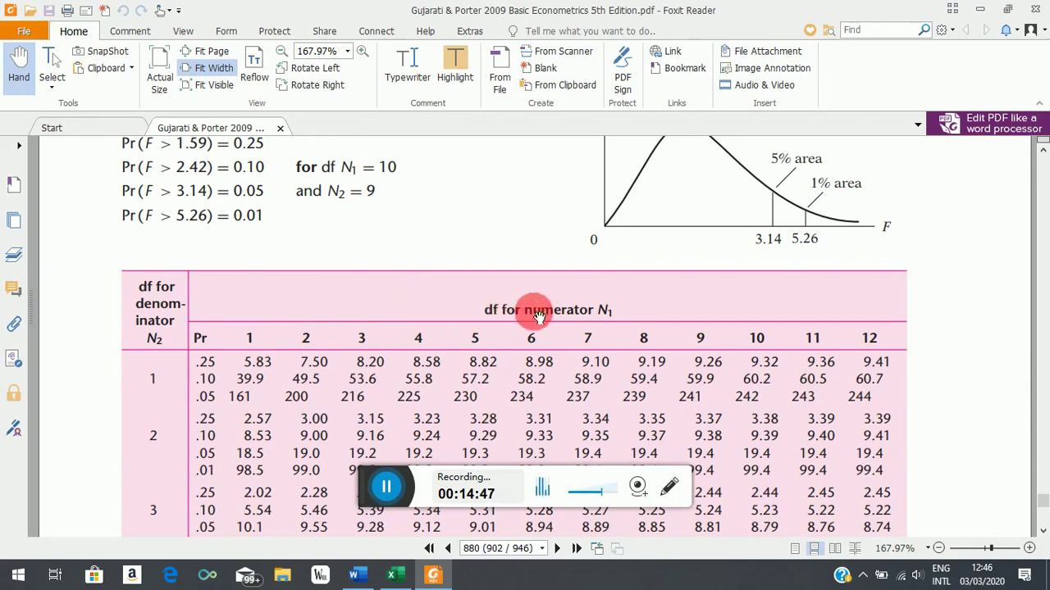
{"action": "scroll", "coordinate": [260, 357], "scroll_direction": "down", "scroll_amount": 1}
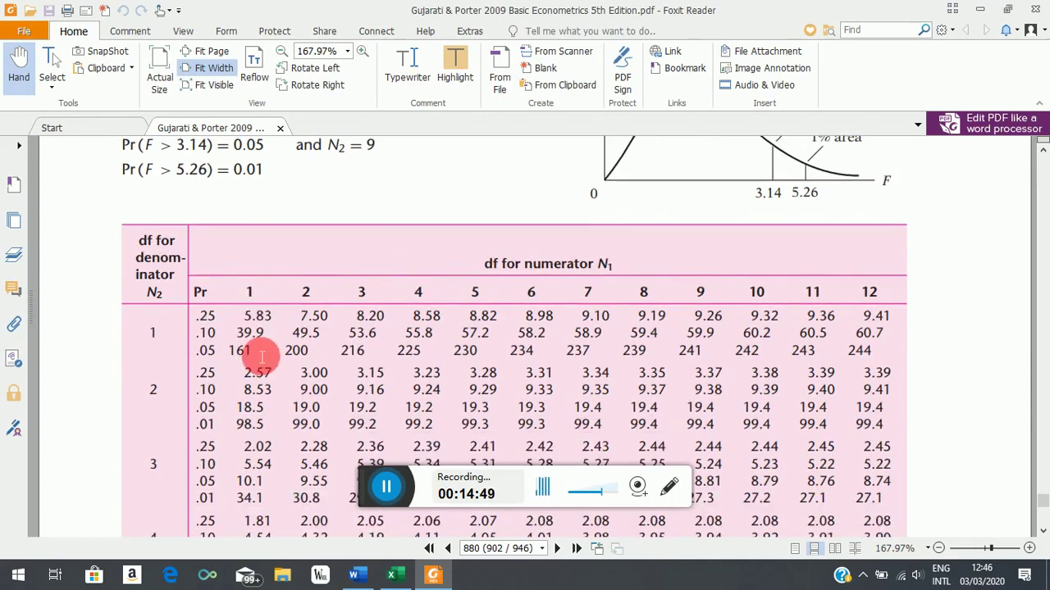
{"action": "scroll", "coordinate": [261, 356], "scroll_direction": "down", "scroll_amount": 1}
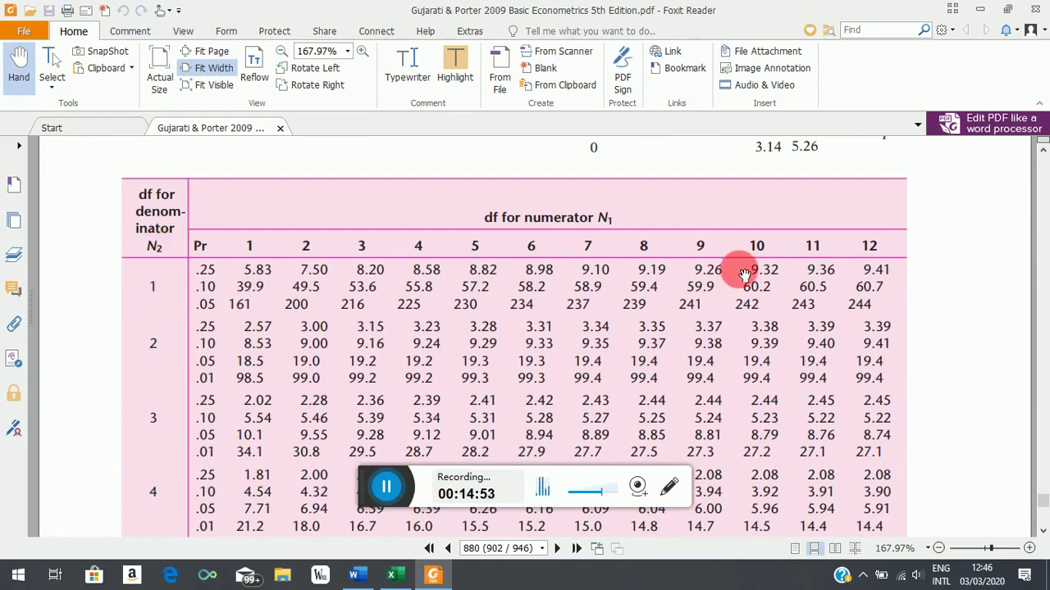
{"action": "scroll", "coordinate": [304, 328], "scroll_direction": "down", "scroll_amount": 5}
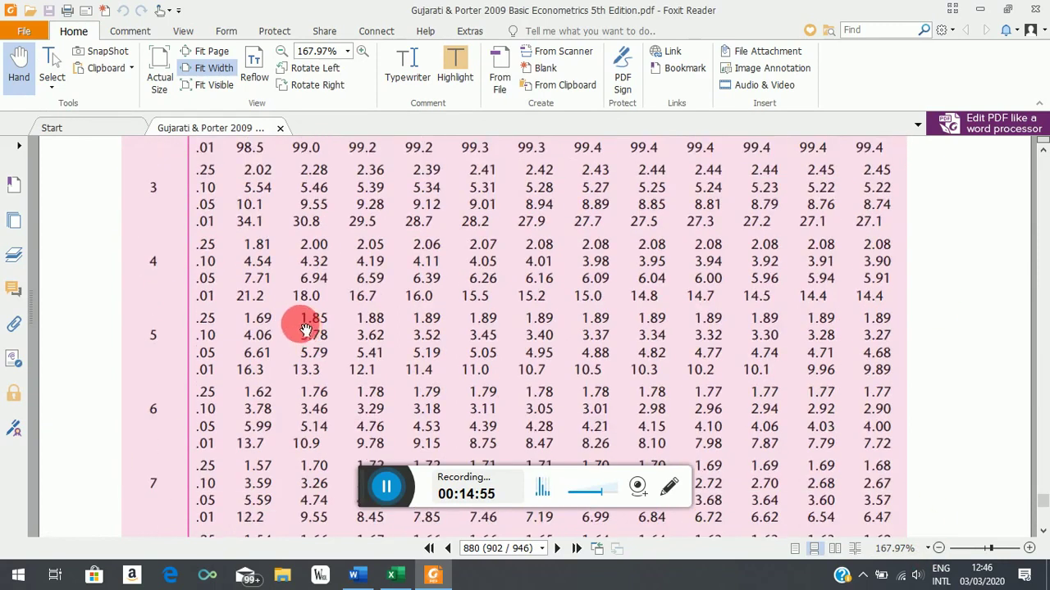
{"action": "scroll", "coordinate": [304, 328], "scroll_direction": "down", "scroll_amount": 20}
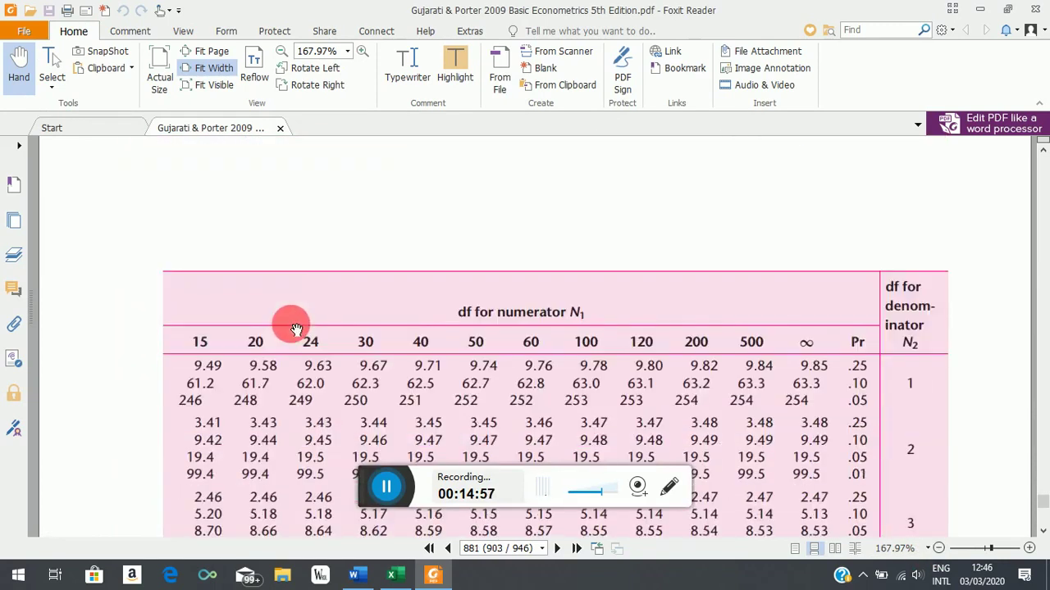
{"action": "scroll", "coordinate": [296, 328], "scroll_direction": "down", "scroll_amount": 13}
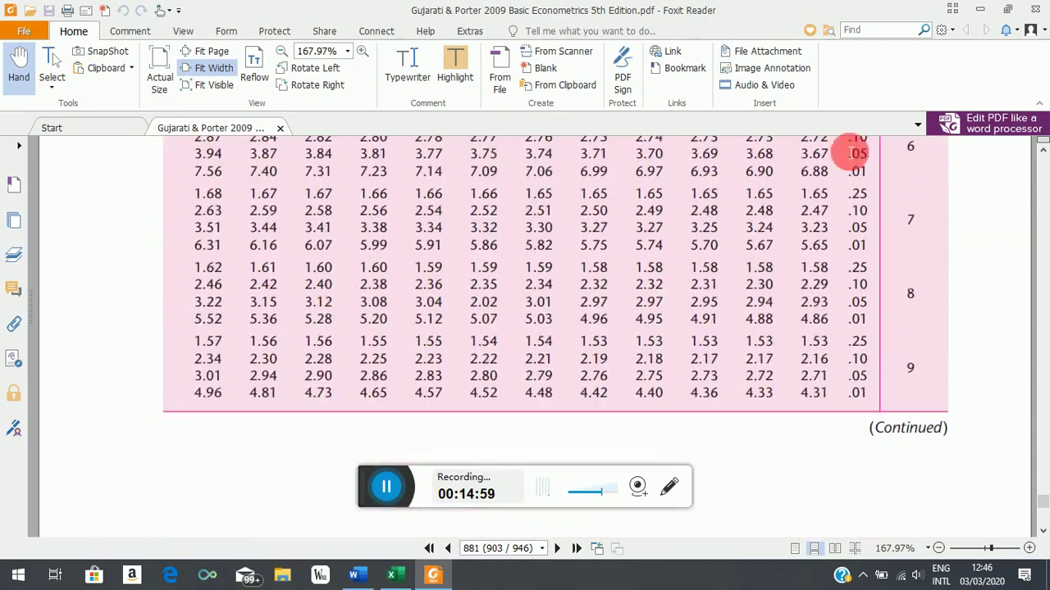
{"action": "scroll", "coordinate": [295, 271], "scroll_direction": "down", "scroll_amount": 6}
{"action": "scroll", "coordinate": [295, 273], "scroll_direction": "down", "scroll_amount": 10}
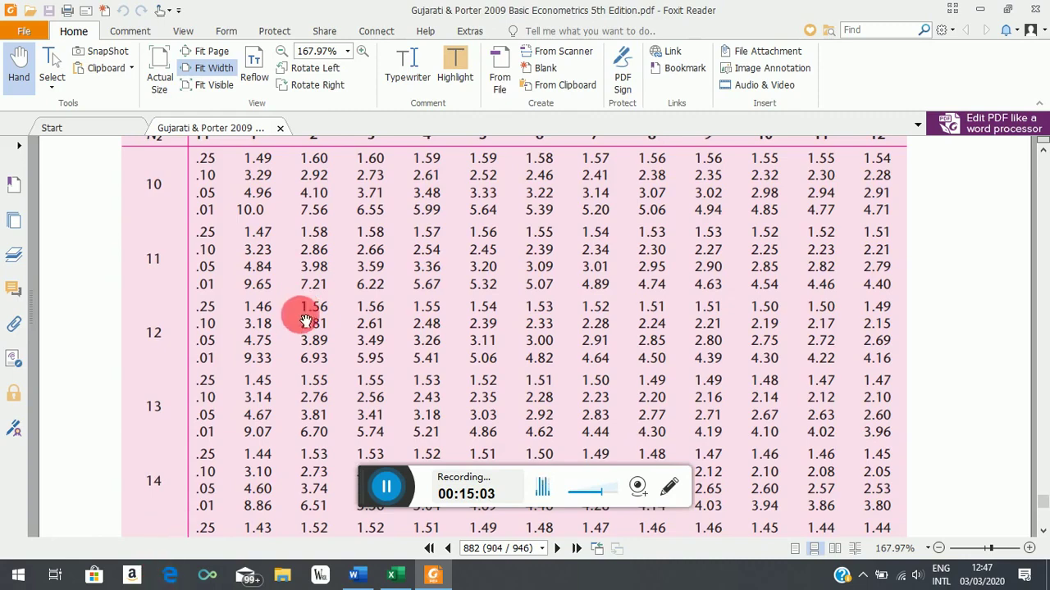
{"action": "scroll", "coordinate": [302, 323], "scroll_direction": "down", "scroll_amount": 12}
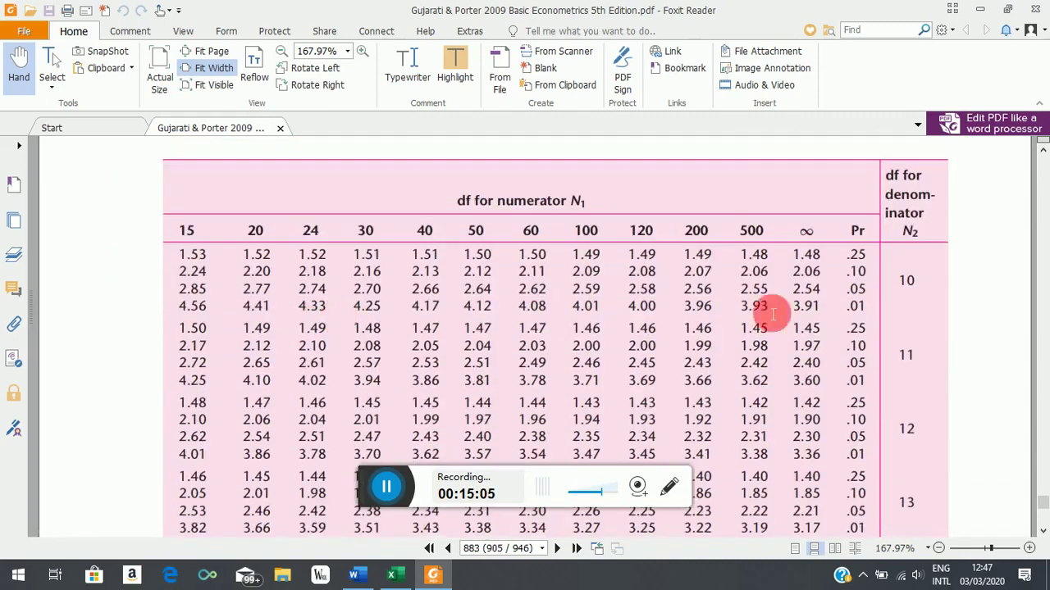
{"action": "scroll", "coordinate": [677, 277], "scroll_direction": "down", "scroll_amount": 18}
{"action": "scroll", "coordinate": [542, 276], "scroll_direction": "down", "scroll_amount": 10}
{"action": "scroll", "coordinate": [261, 340], "scroll_direction": "down", "scroll_amount": 8}
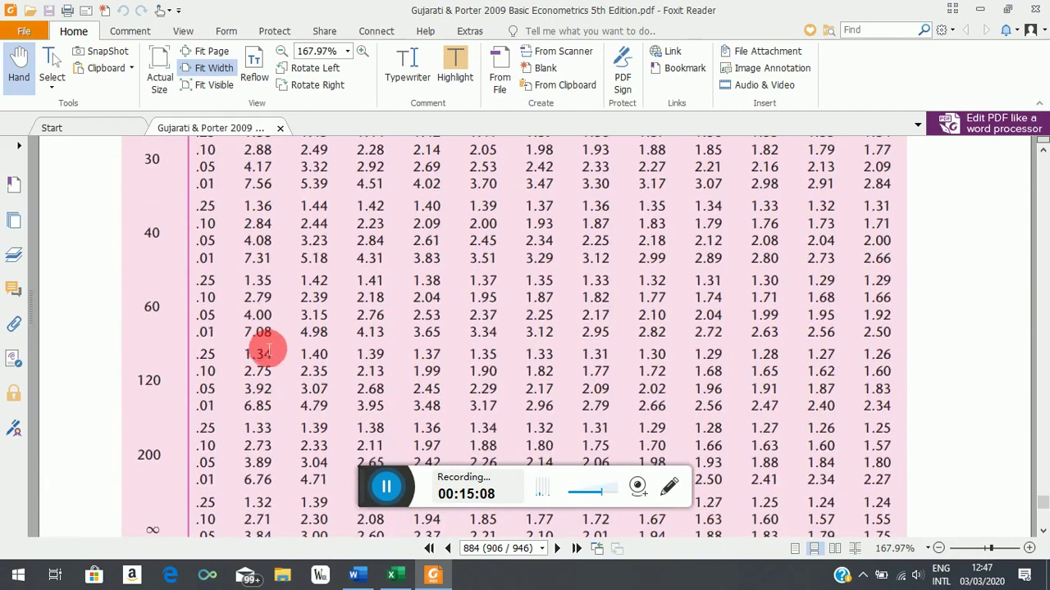
{"action": "scroll", "coordinate": [175, 422], "scroll_direction": "down", "scroll_amount": 1}
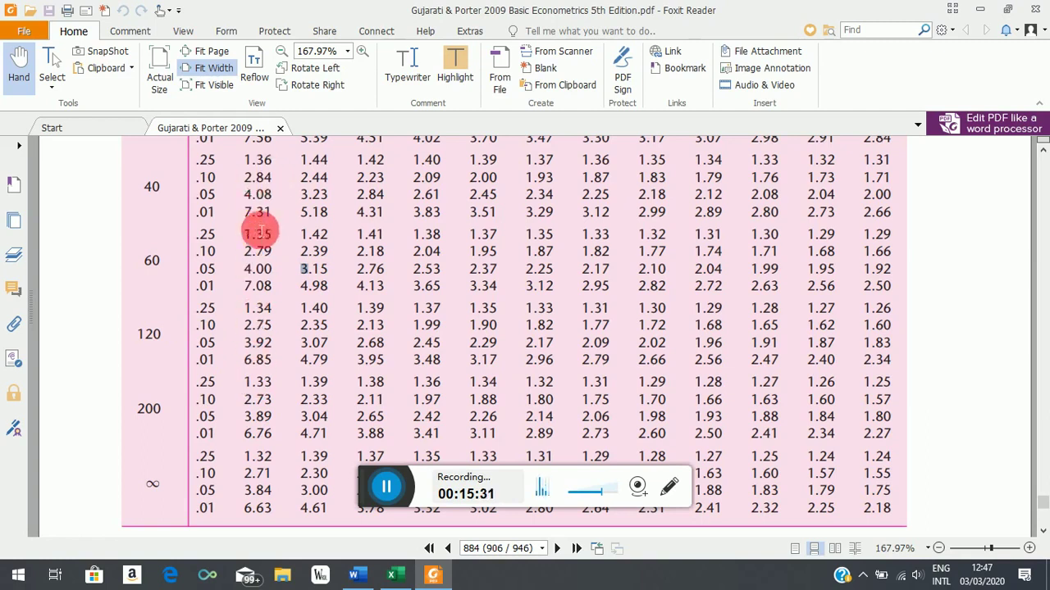
{"action": "double_click", "coordinate": [258, 416]}
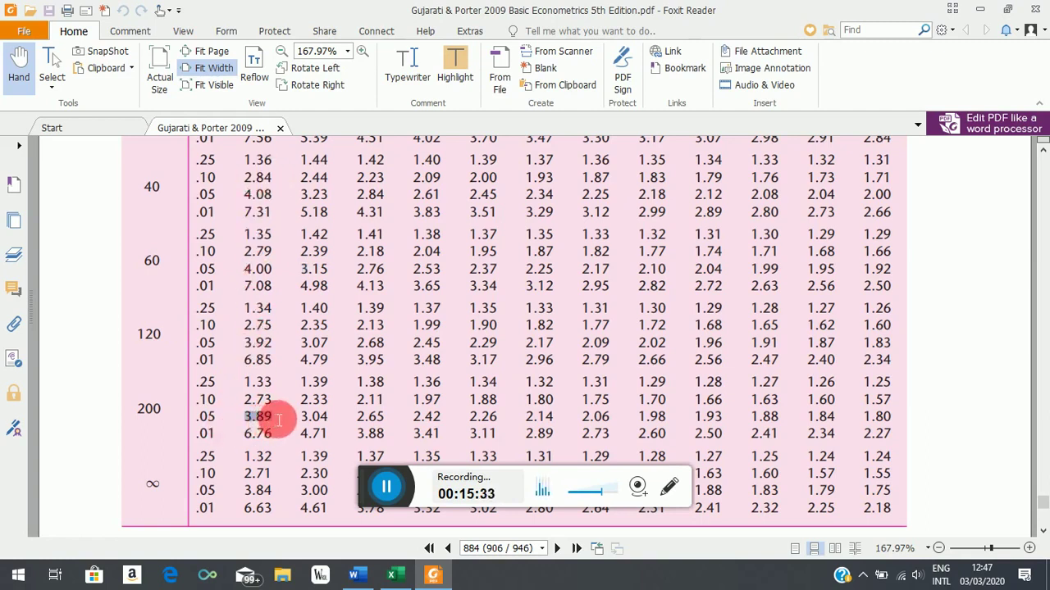
{"action": "left_click", "coordinate": [127, 33]}
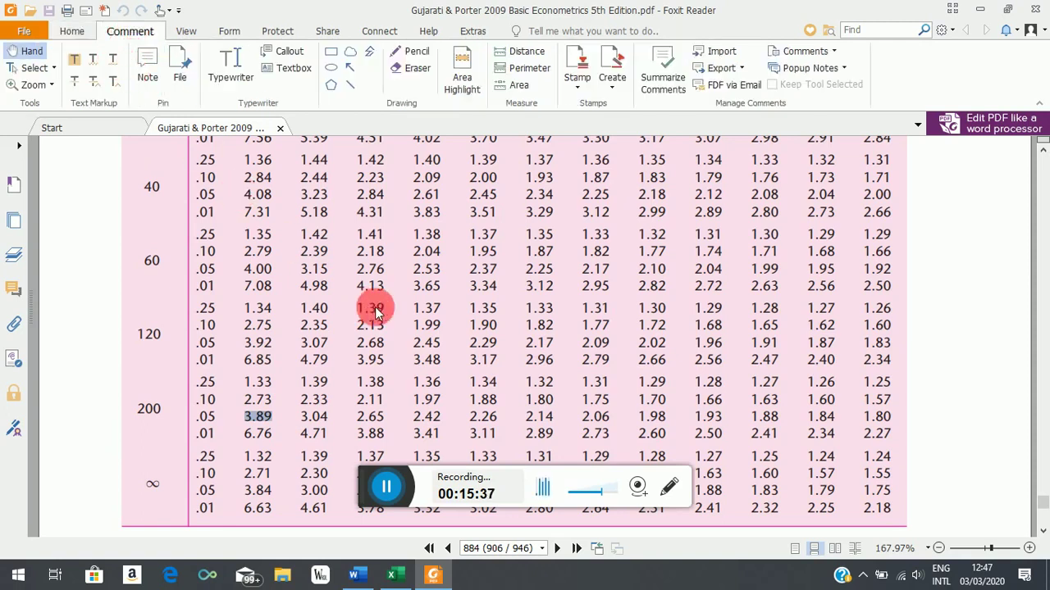
- In the Excel sheet, complete the critical F expression in L17 with 3.89 and extend the label under the curve to "Fcrit = 3.89"
{"action": "left_click", "coordinate": [394, 577]}
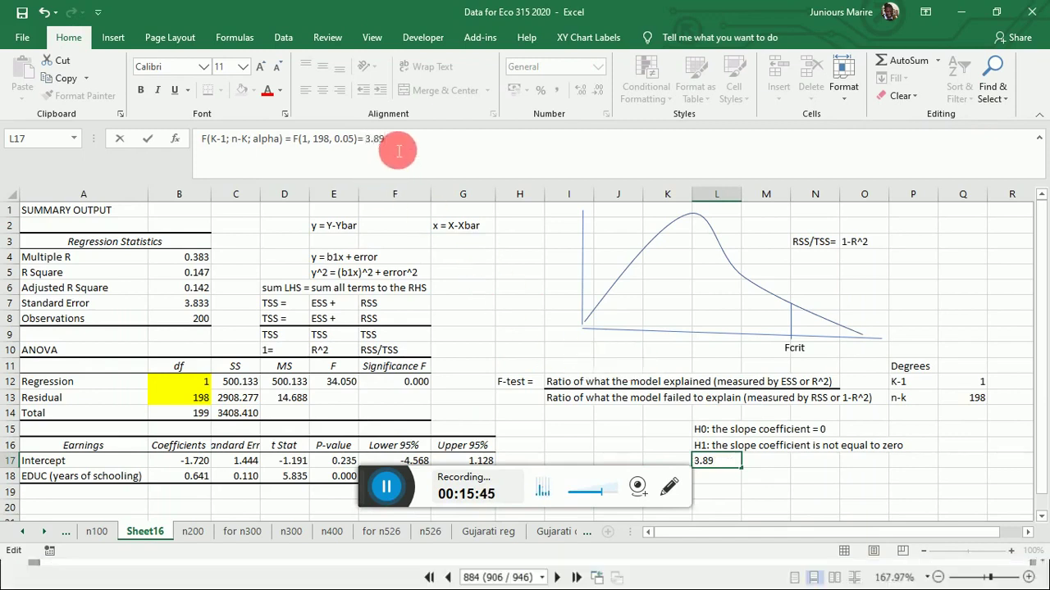
{"action": "key", "text": "Return"}
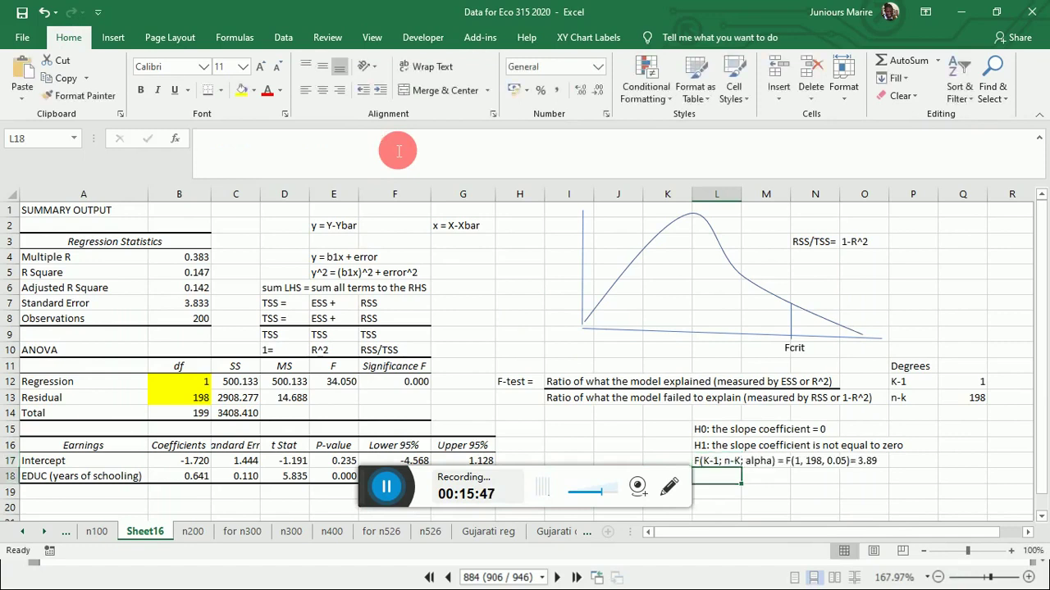
{"action": "left_click", "coordinate": [824, 358]}
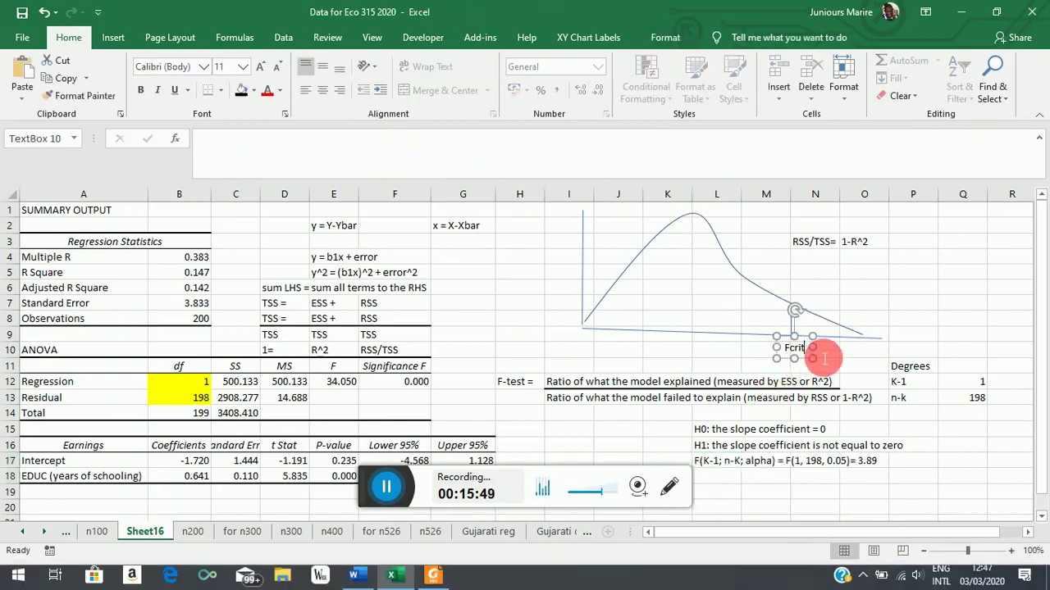
{"action": "type", "text": "= 3."}
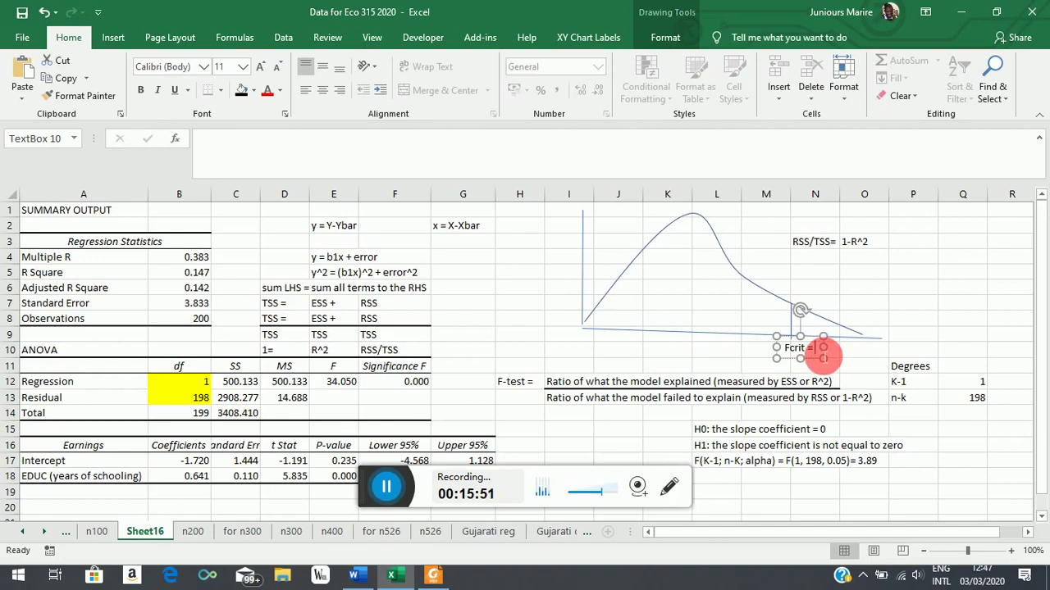
{"action": "type", "text": "89"}
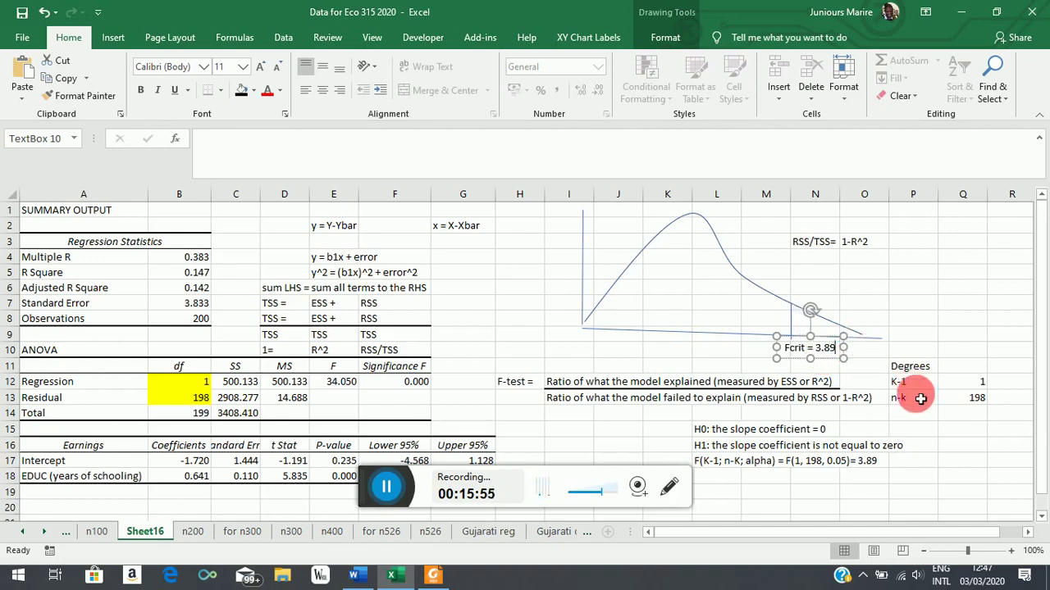
- Enter the decision rule "DR: if Fobs > Fcrit reject H0" in cell L18
{"action": "left_click", "coordinate": [728, 478]}
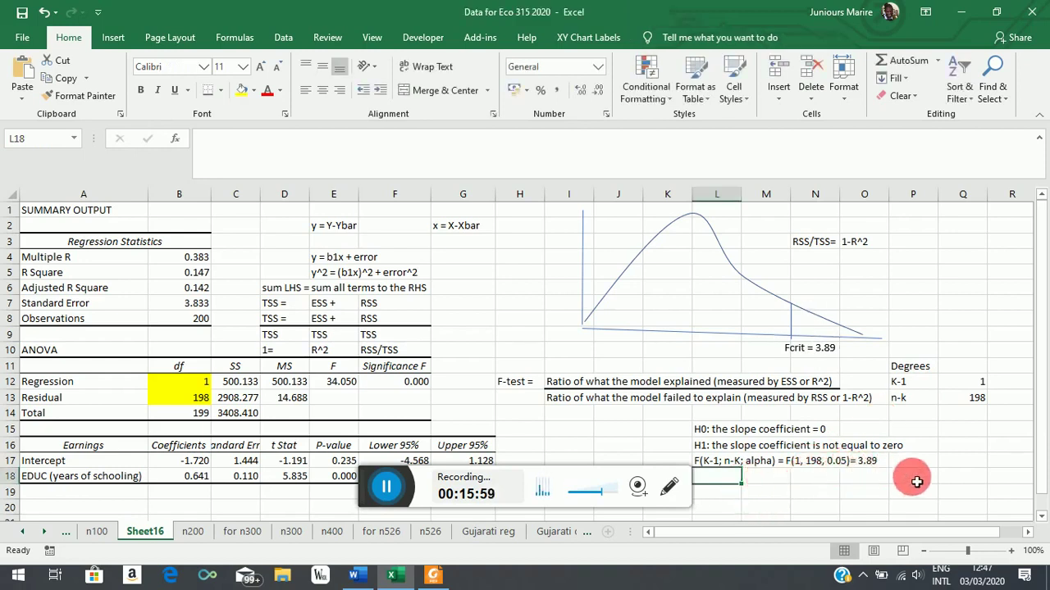
{"action": "type", "text": "DR: if Fobs > Fcrit reject H0"}
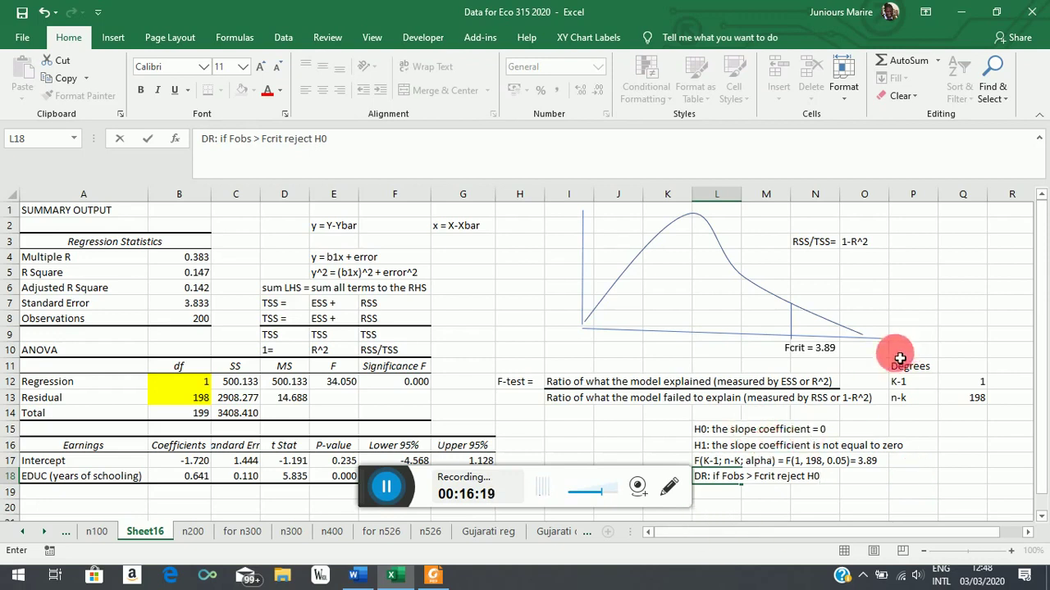
{"action": "scroll", "coordinate": [900, 358], "scroll_direction": "down", "scroll_amount": 1}
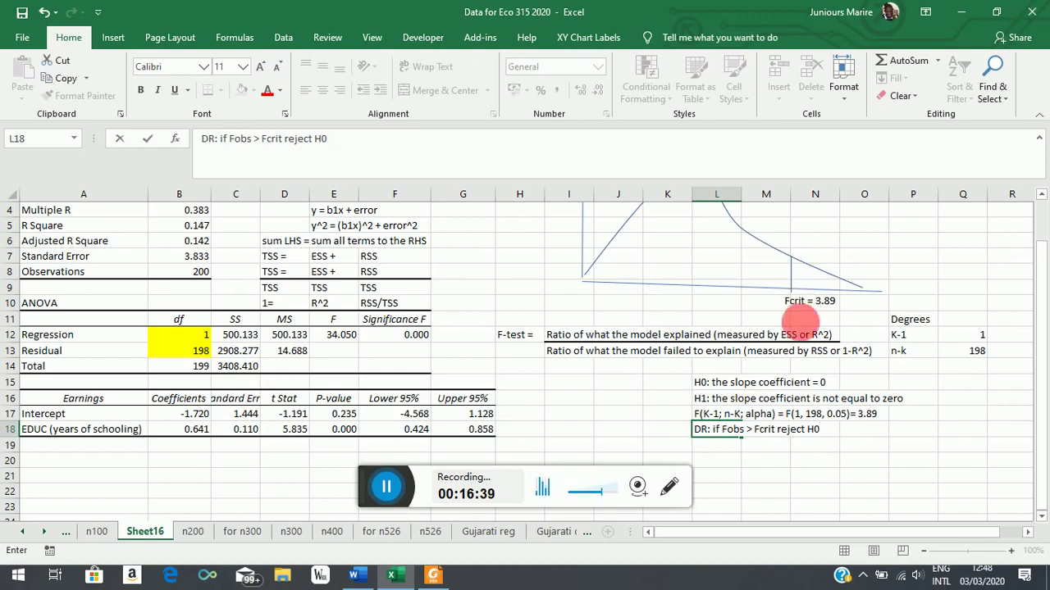
{"action": "key", "text": "Return"}
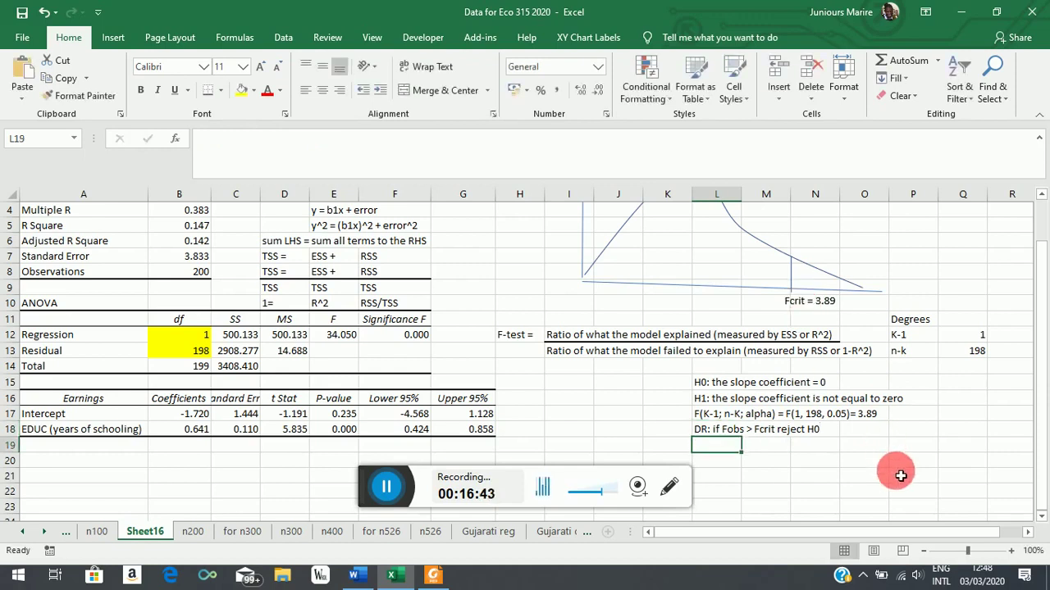
- Enter the label "Fobs =" in L19 and check the cells for sums of squares, R Square and degrees of freedom
{"action": "type", "text": "F"}
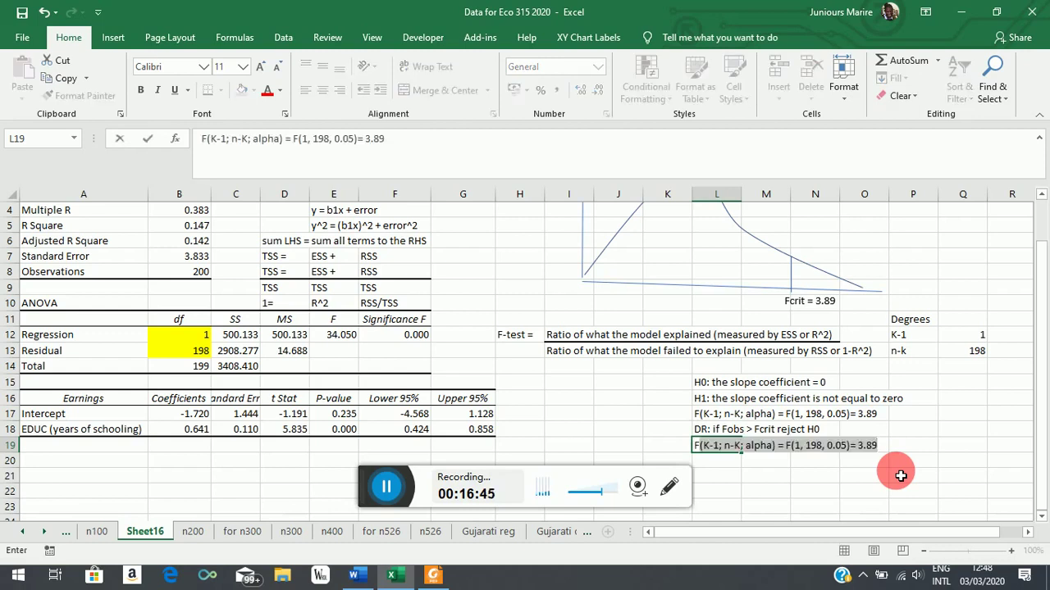
{"action": "type", "text": "0"}
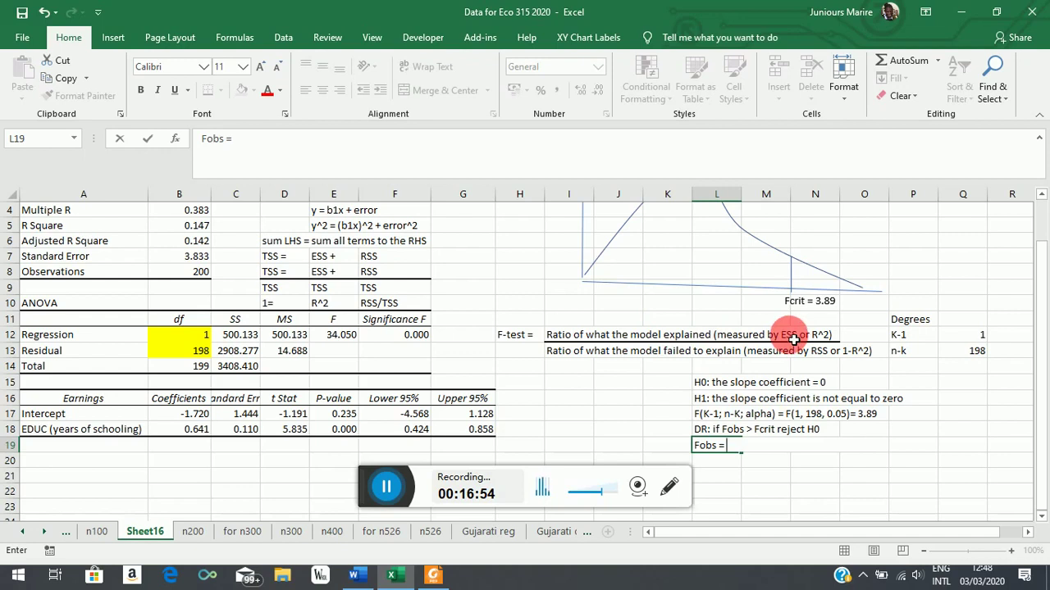
{"action": "left_click", "coordinate": [240, 336]}
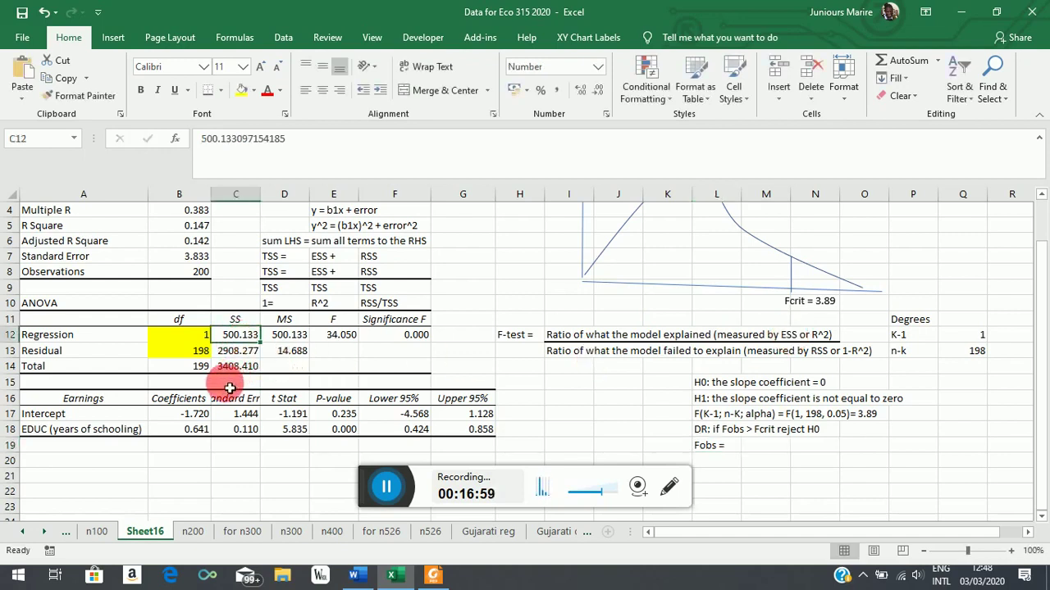
{"action": "left_click", "coordinate": [239, 352]}
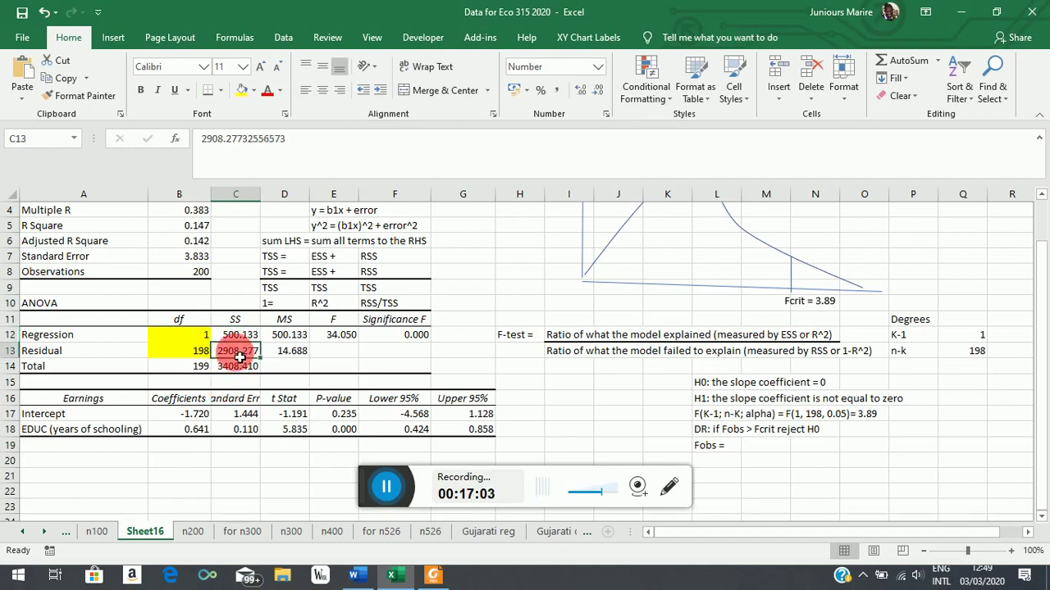
{"action": "left_click", "coordinate": [205, 232]}
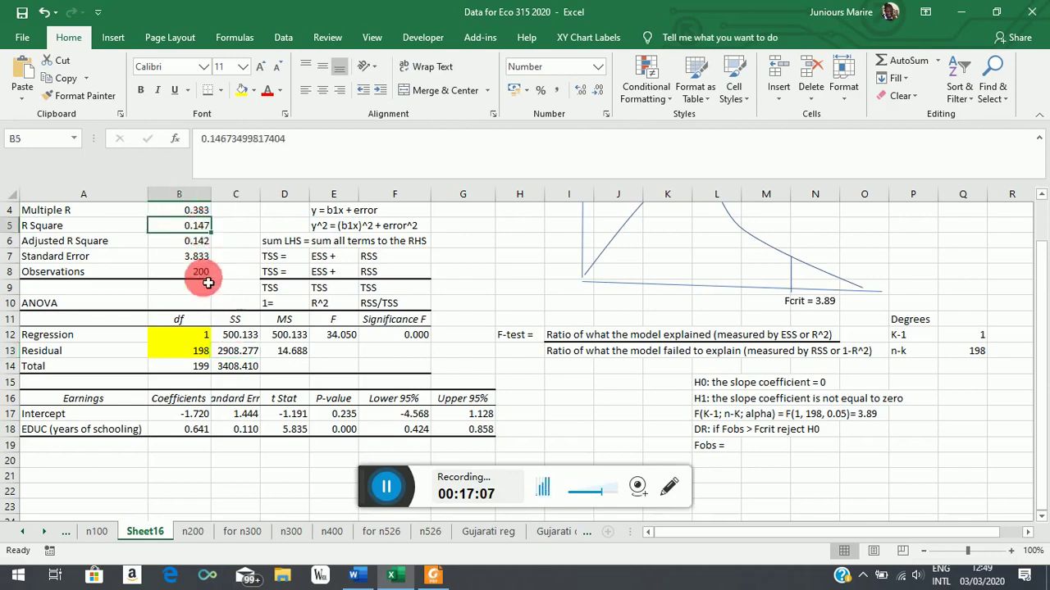
{"action": "left_click", "coordinate": [861, 353]}
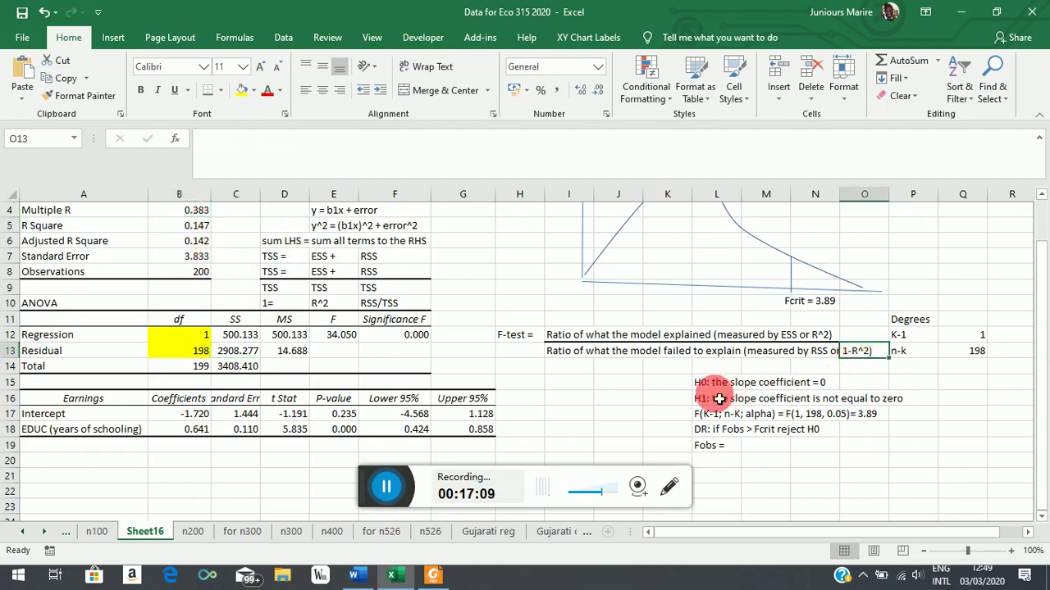
{"action": "left_click", "coordinate": [980, 335]}
{"action": "left_click", "coordinate": [975, 350]}
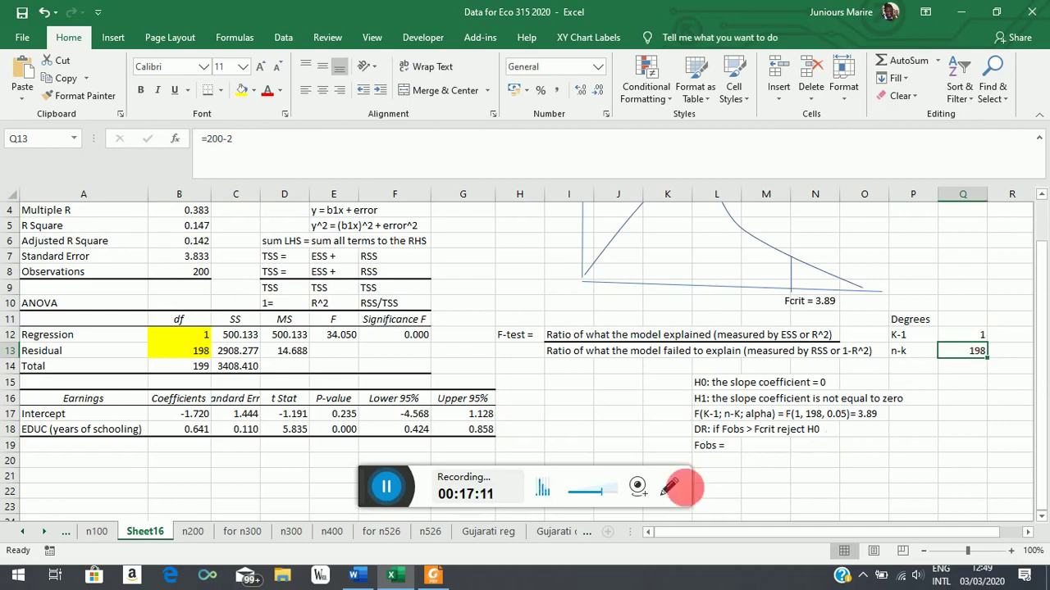
- Write the observed F formula as text in M19: [R^2/(k-1)]/[(1-R^2)/(n-k)]
{"action": "left_click", "coordinate": [758, 445]}
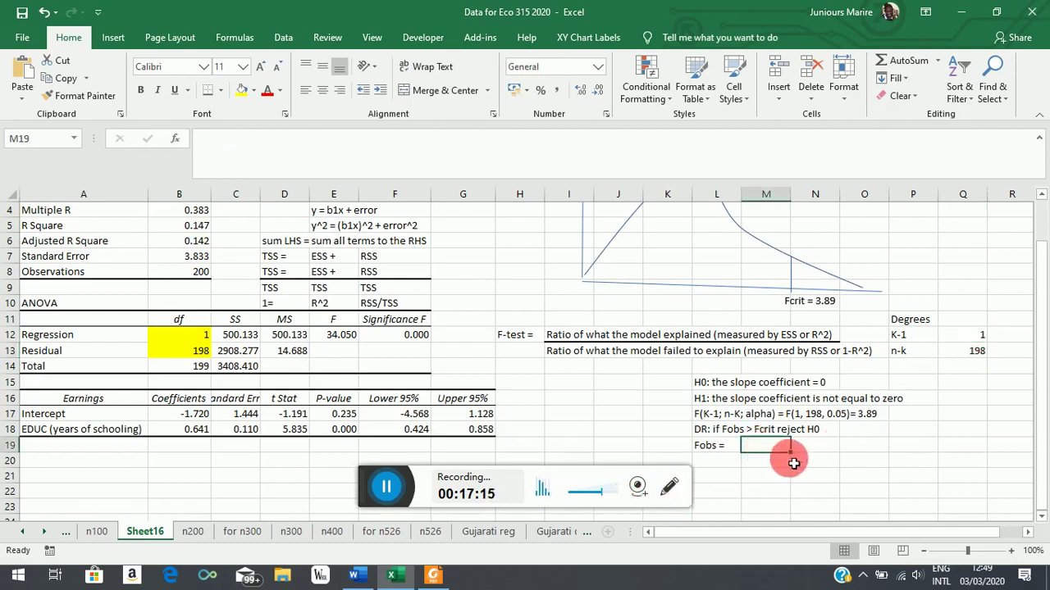
{"action": "type", "text": "="}
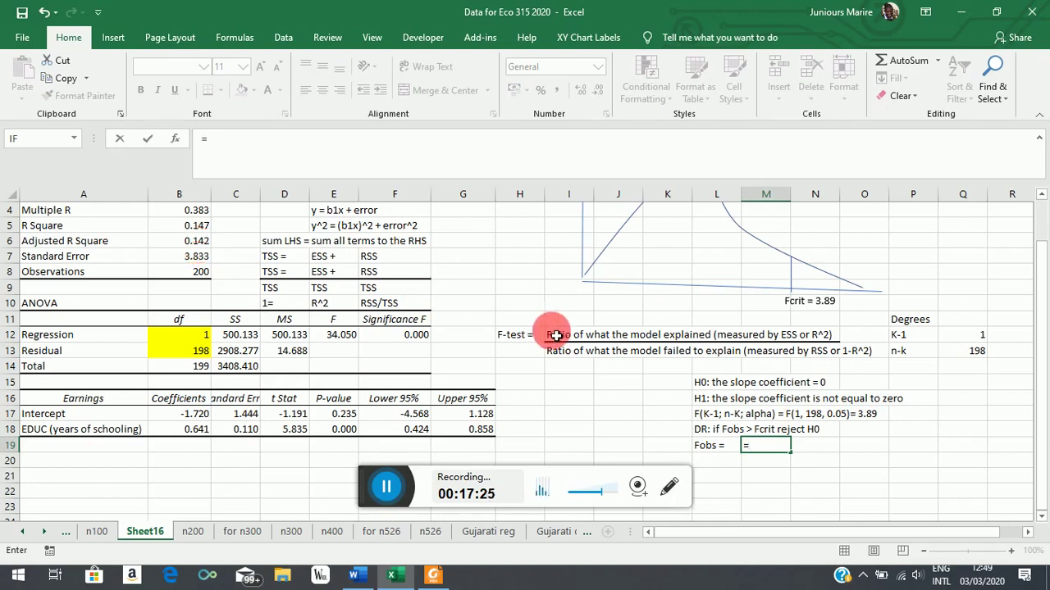
{"action": "key", "text": "BackSpace"}
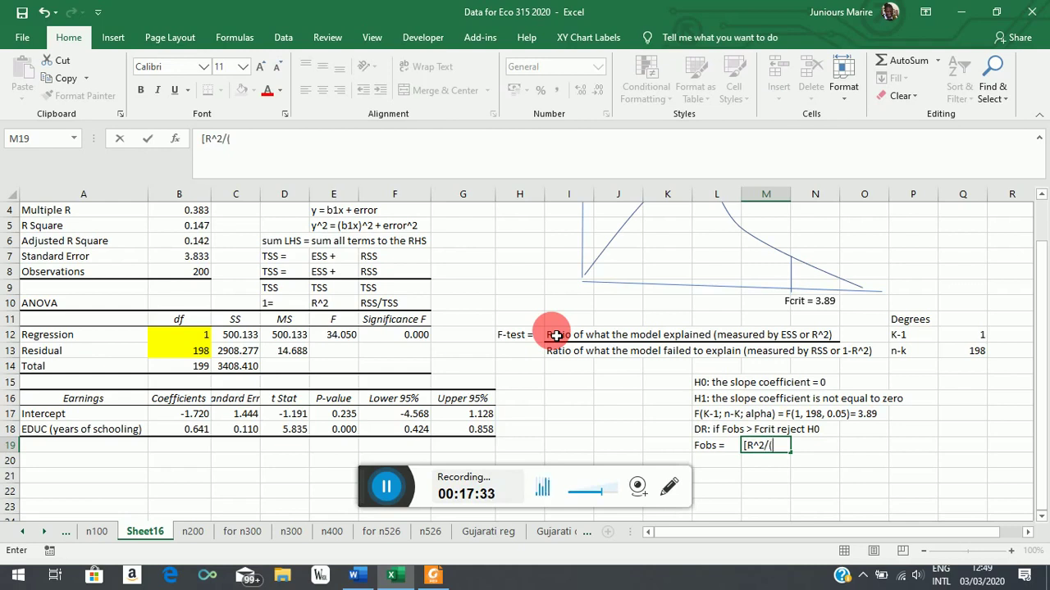
{"action": "type", "text": "k"}
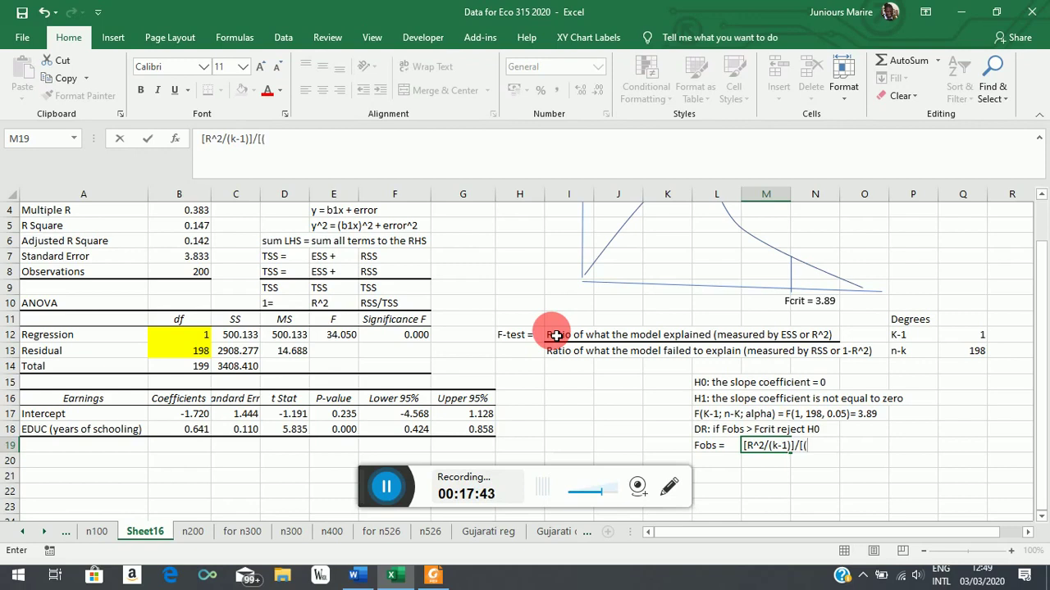
{"action": "type", "text": "R^2)/(n-k"}
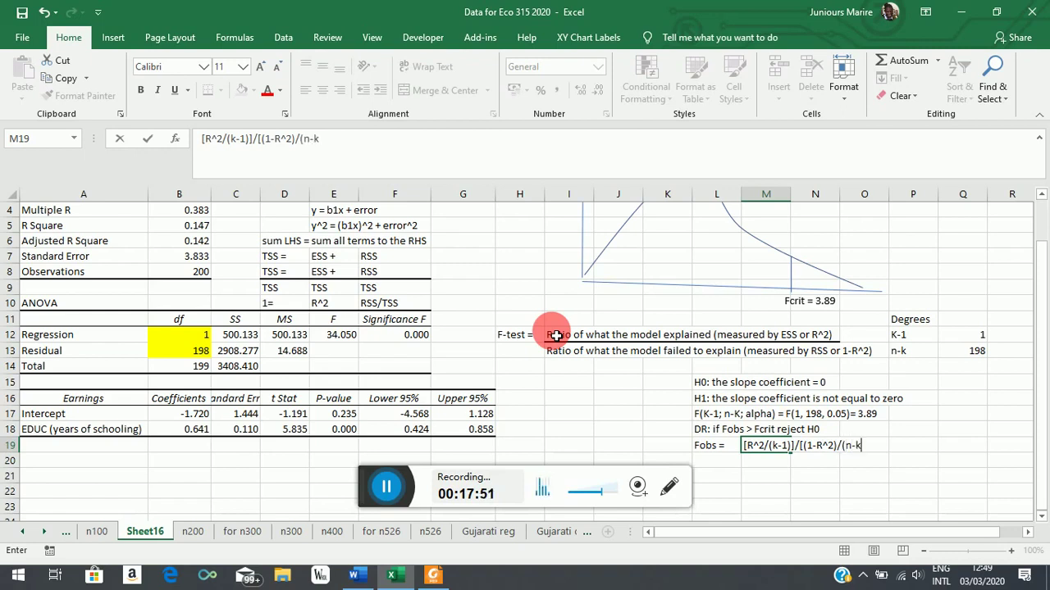
{"action": "type", "text": ")]"}
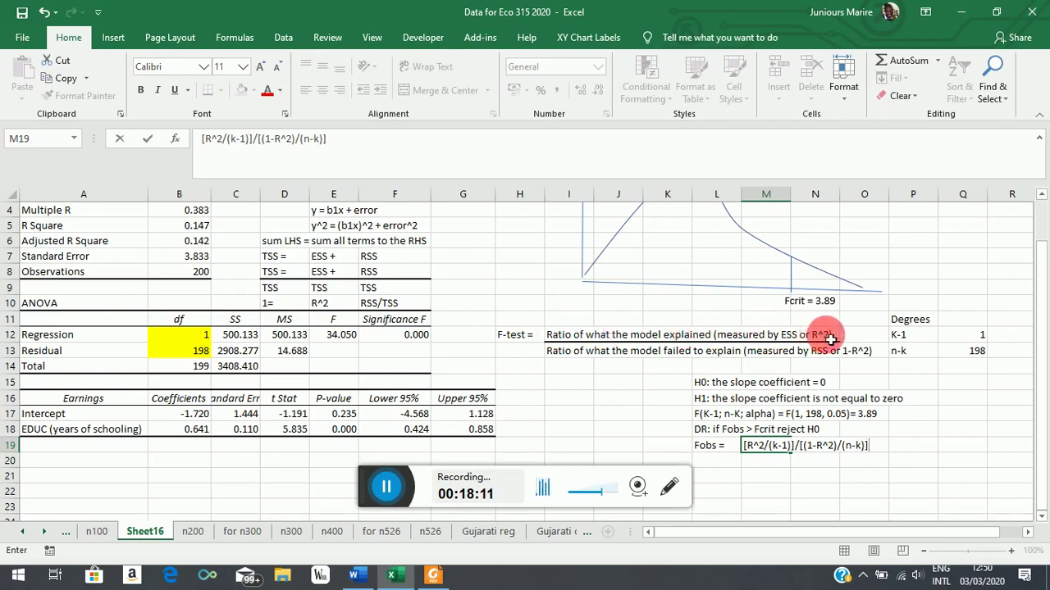
- Start the observed F formula in P19 with its numerator, dividing R Square in B5 by the k-1 degrees of freedom in Q12
{"action": "left_click", "coordinate": [900, 336]}
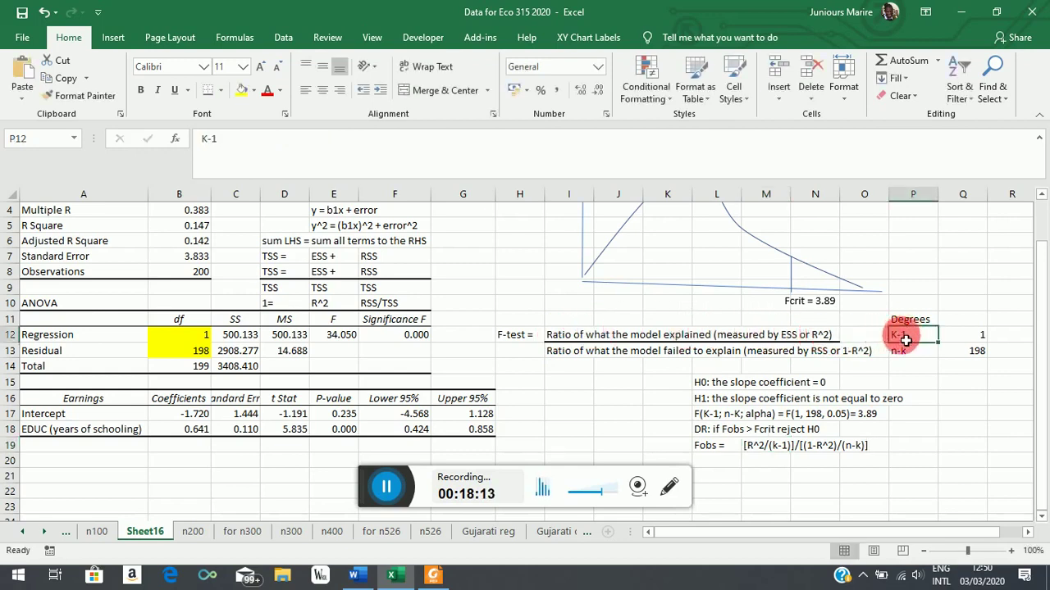
{"action": "left_click", "coordinate": [568, 353]}
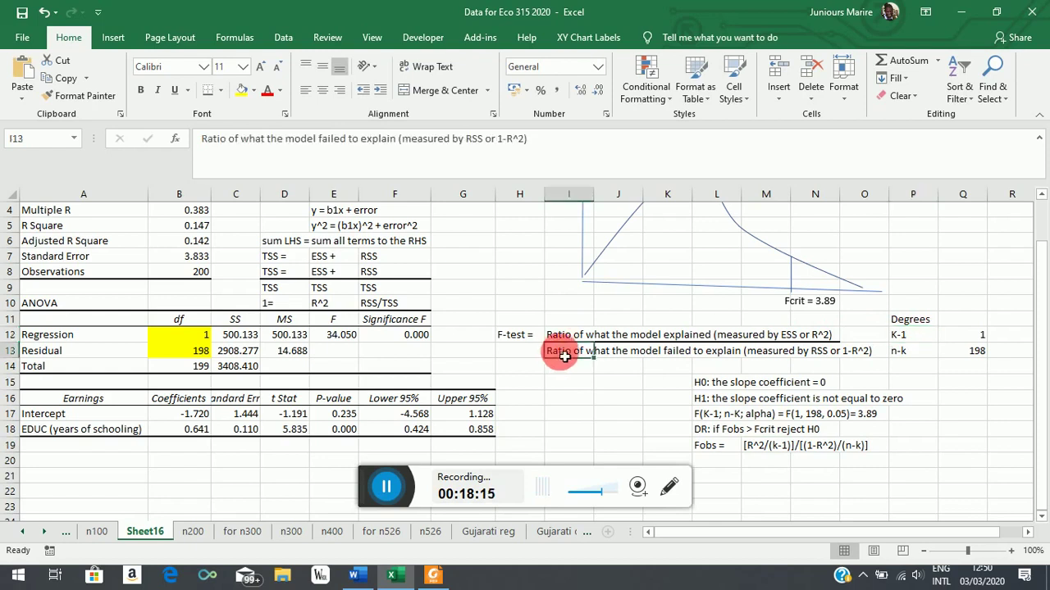
{"action": "left_click", "coordinate": [898, 352]}
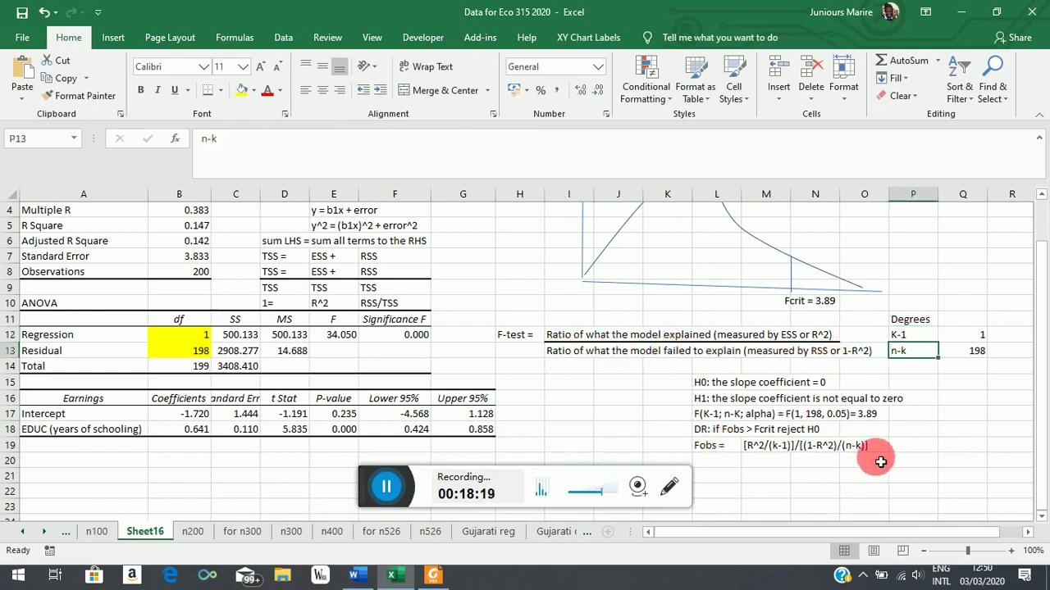
{"action": "left_click", "coordinate": [905, 450]}
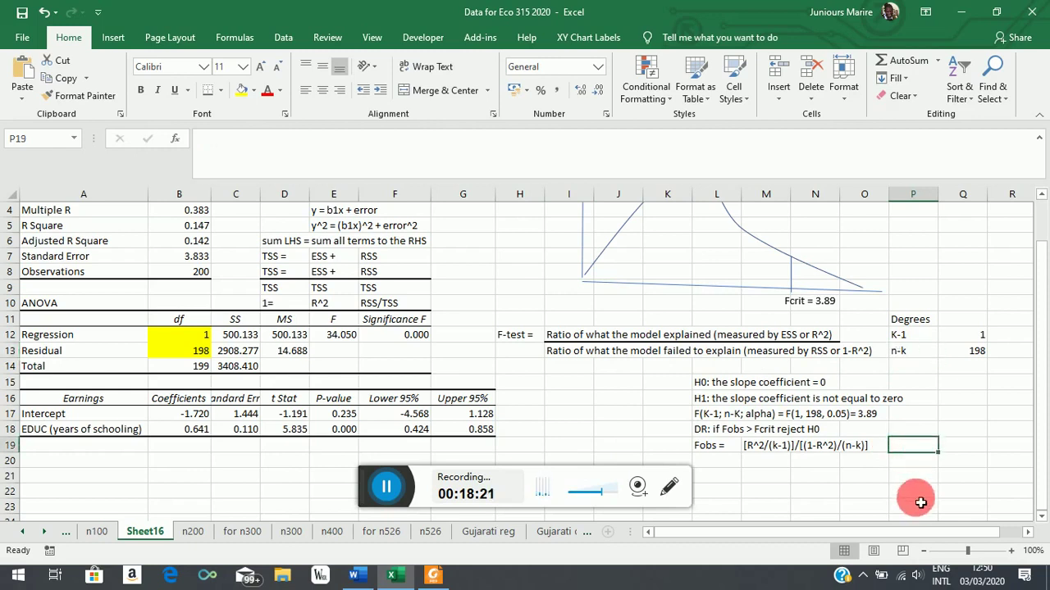
{"action": "type", "text": "=(("}
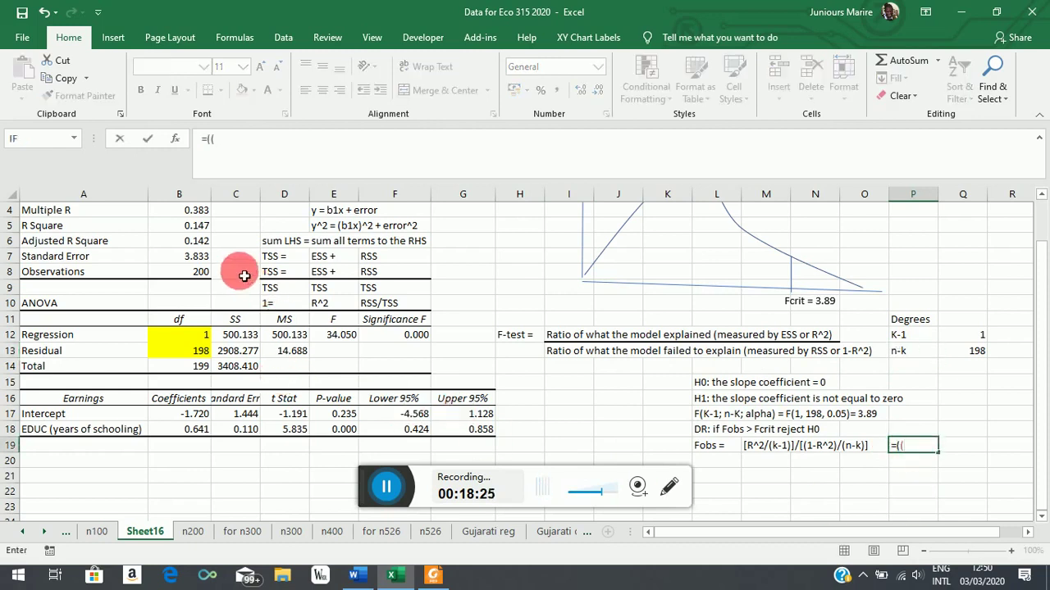
{"action": "left_click", "coordinate": [201, 226]}
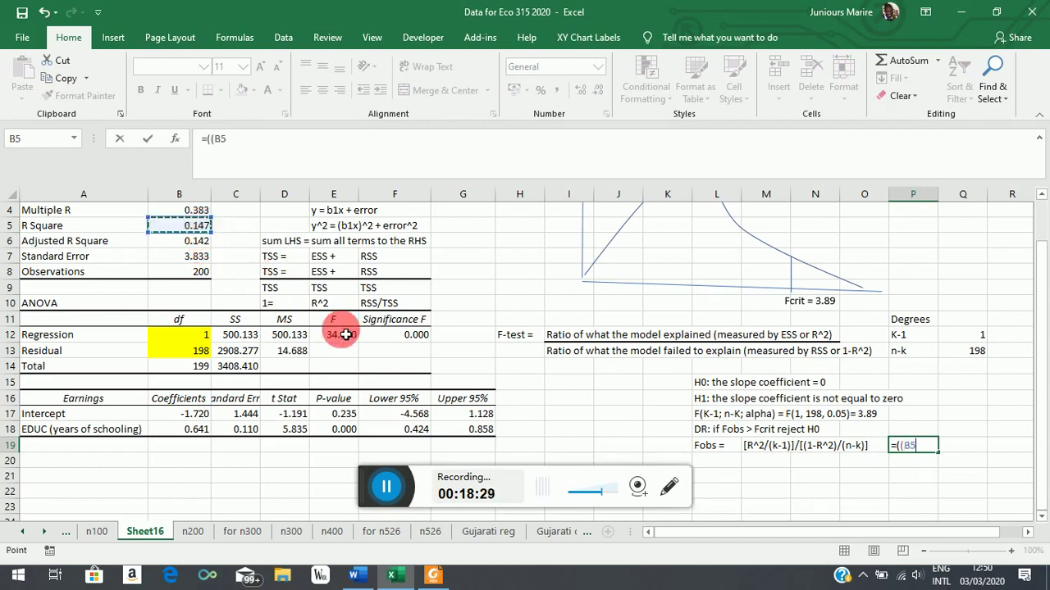
{"action": "type", "text": "/"}
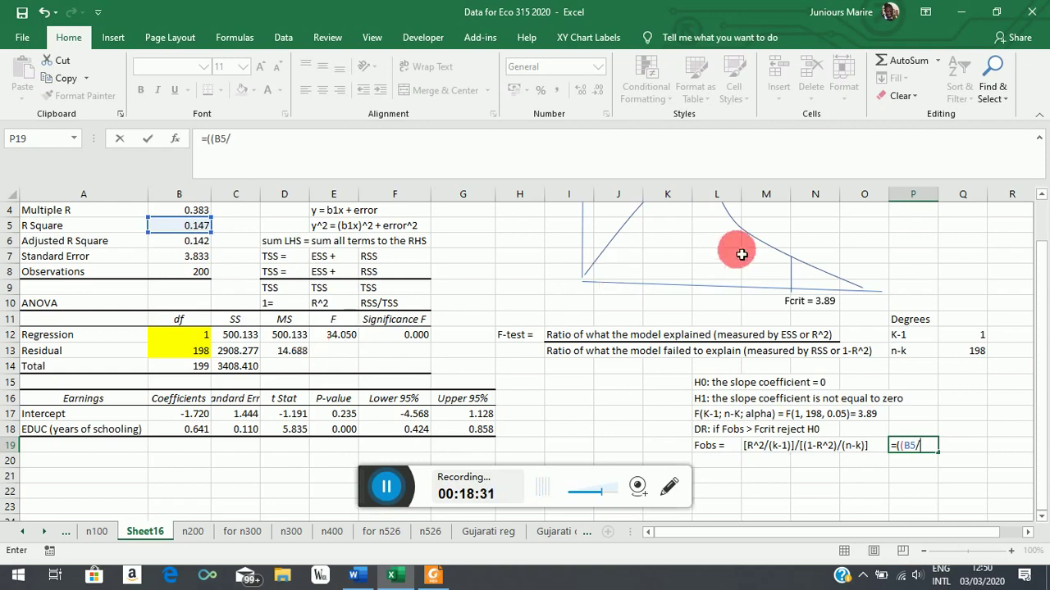
{"action": "left_click", "coordinate": [966, 334]}
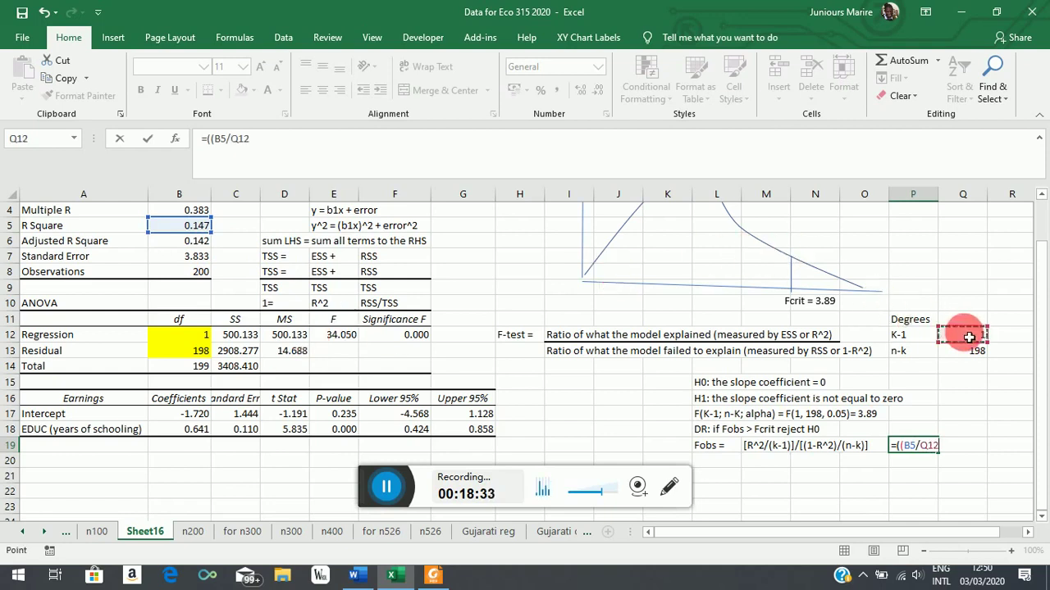
- Complete the P19 formula with the denominator (1-B5)/Q13, so that it reads =((B5/Q12)/((1-B5)/Q13))
{"action": "type", "text": ")/("}
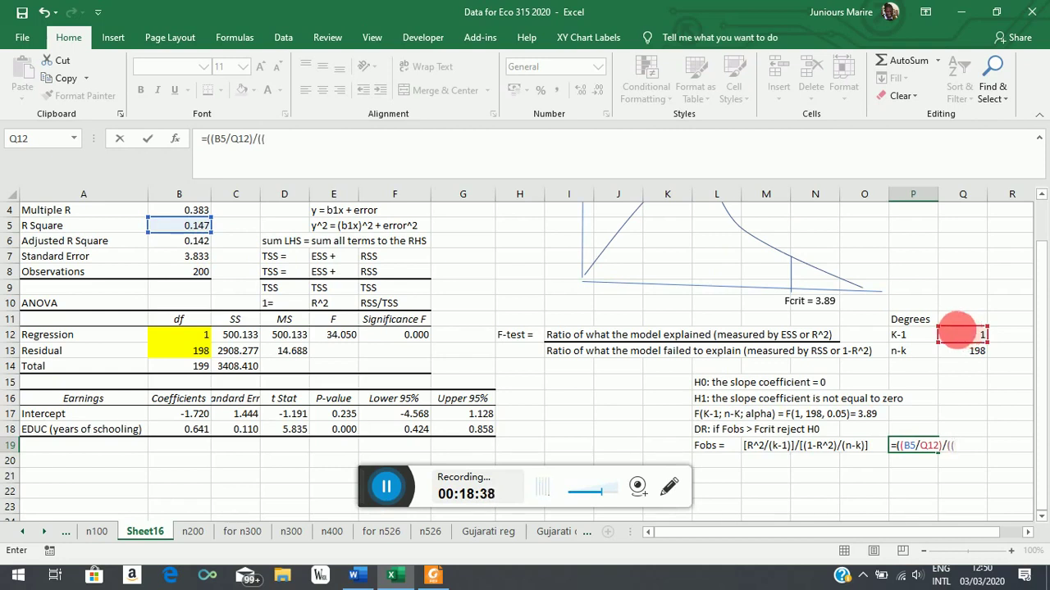
{"action": "type", "text": "("}
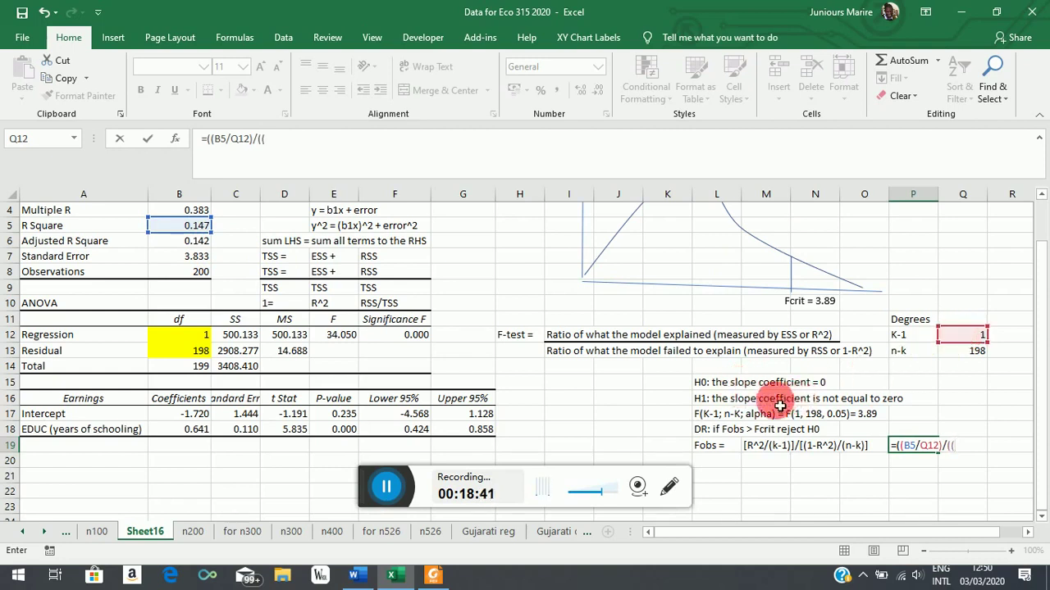
{"action": "type", "text": "1-"}
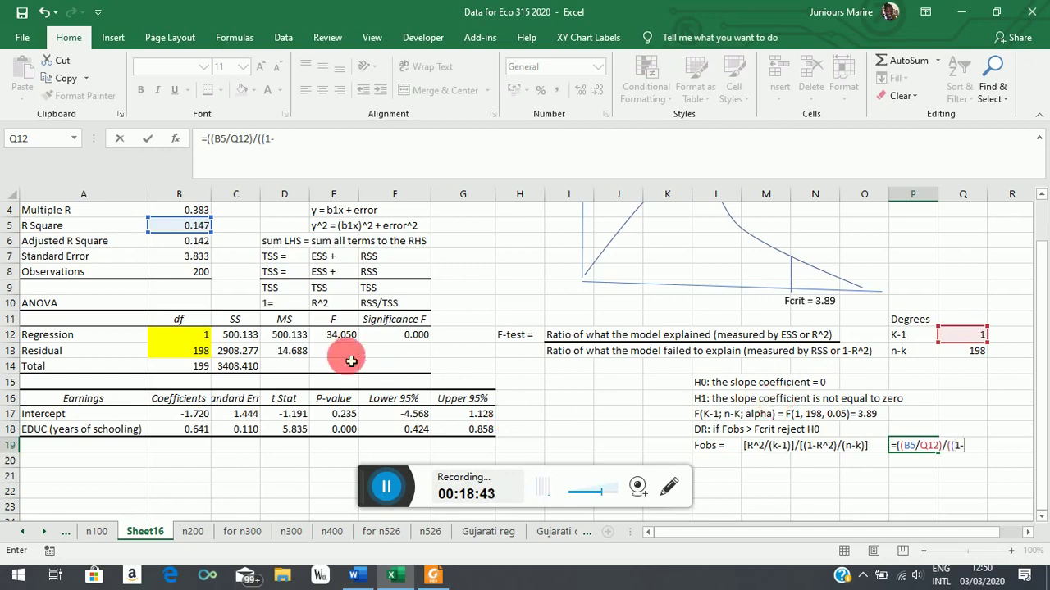
{"action": "left_click", "coordinate": [199, 231]}
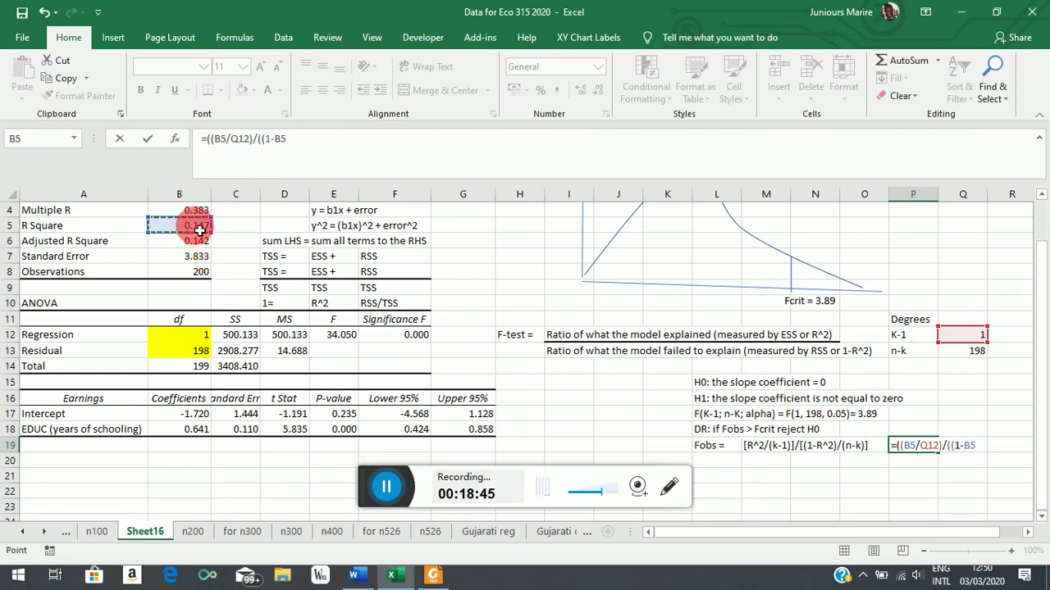
{"action": "type", "text": ")/"}
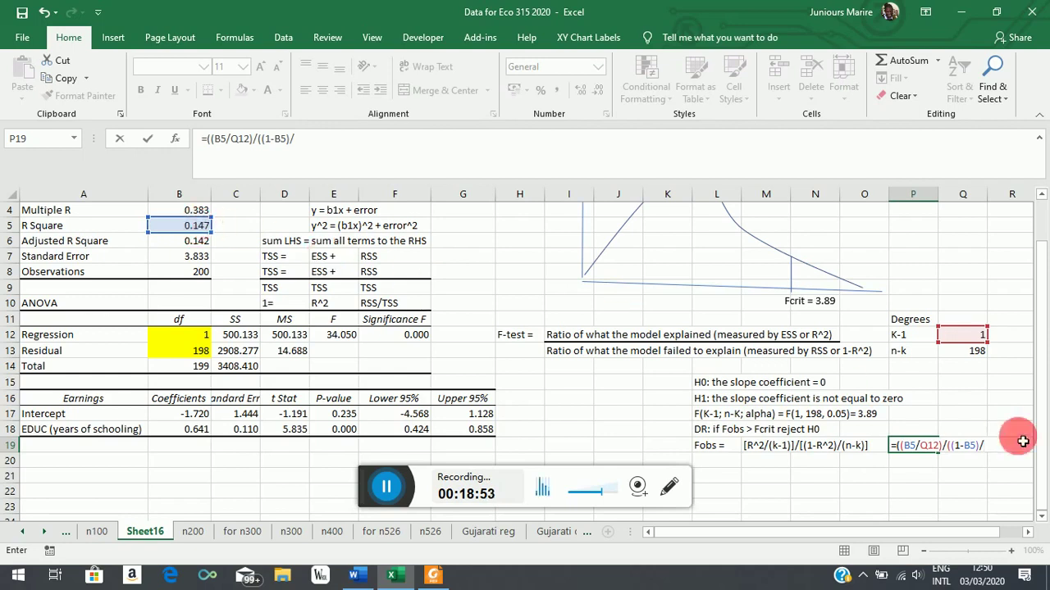
{"action": "left_click", "coordinate": [983, 356]}
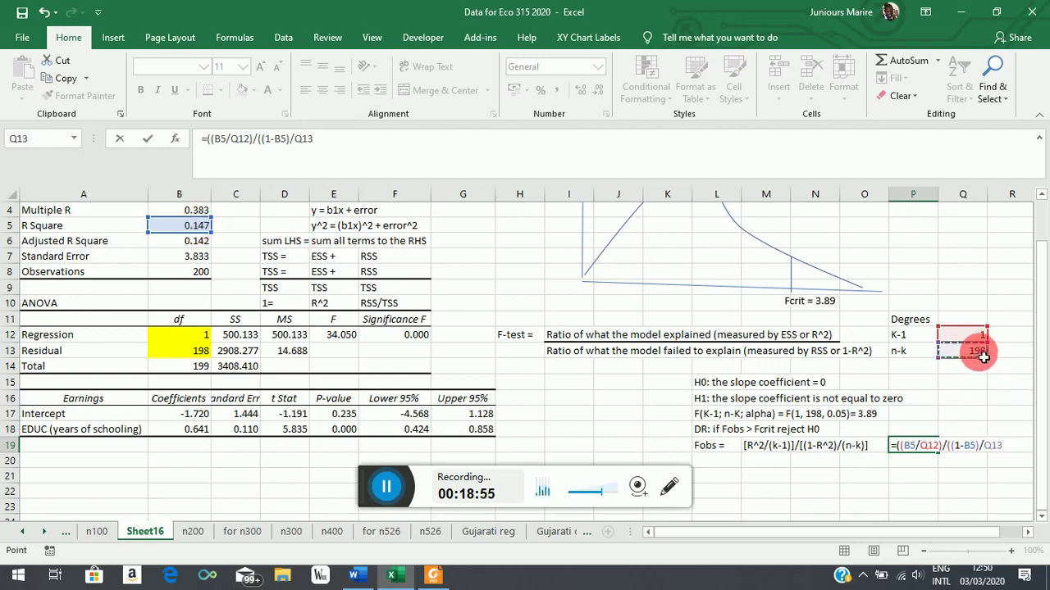
{"action": "type", "text": ")"}
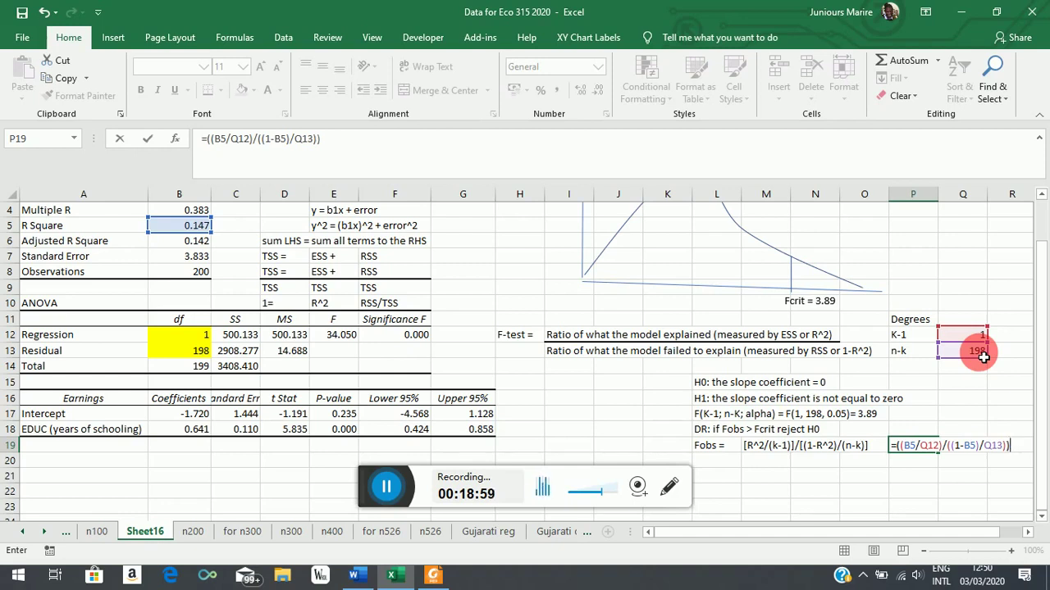
{"action": "key", "text": "Return"}
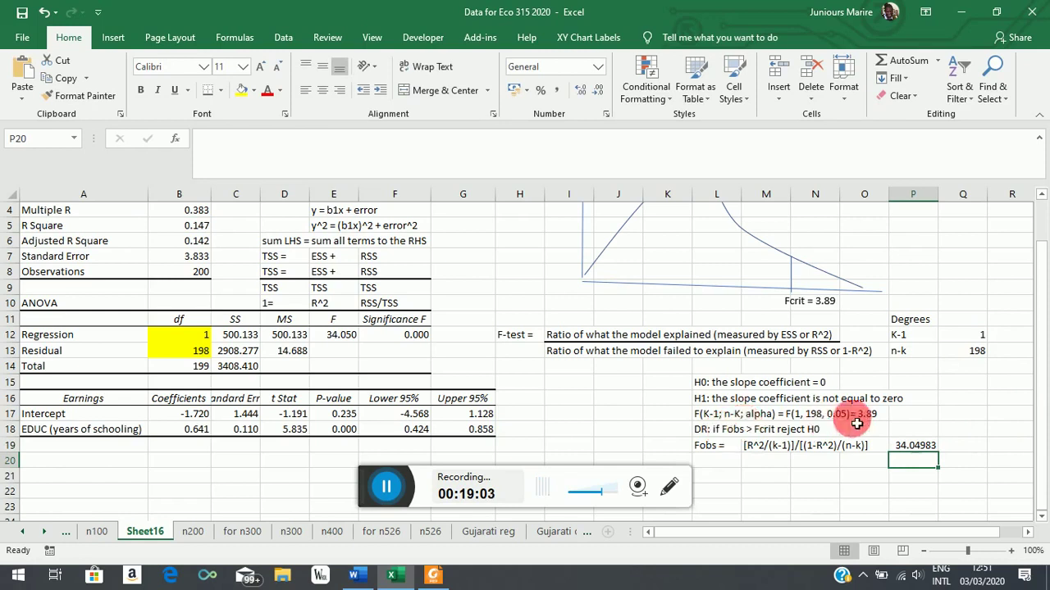
- Fill the computed observed F in P19 and the ANOVA table's F value in E12 with yellow, and compare the two cells
{"action": "left_click", "coordinate": [930, 445]}
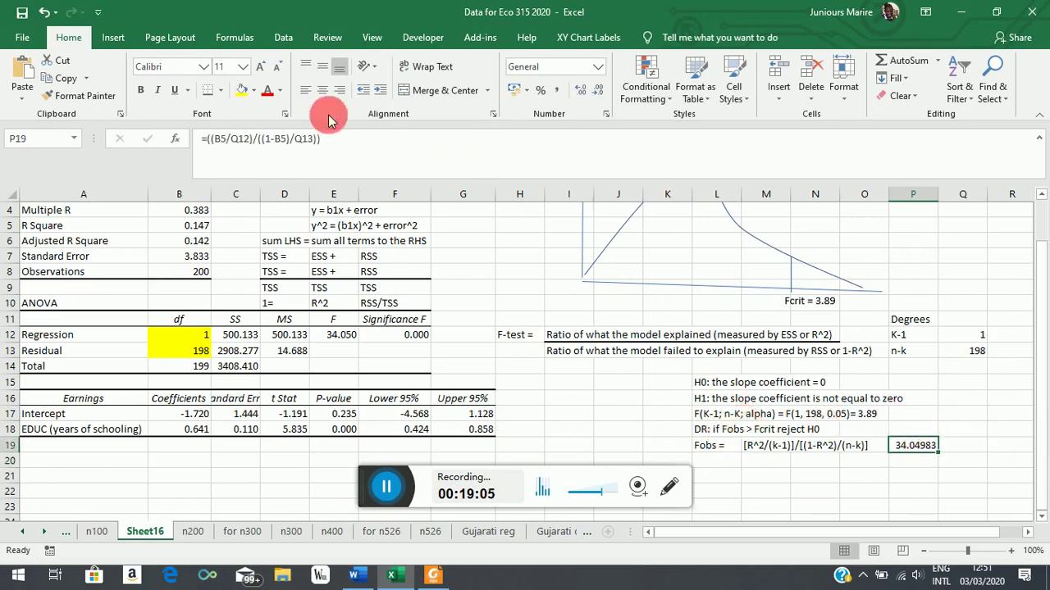
{"action": "left_click", "coordinate": [242, 92]}
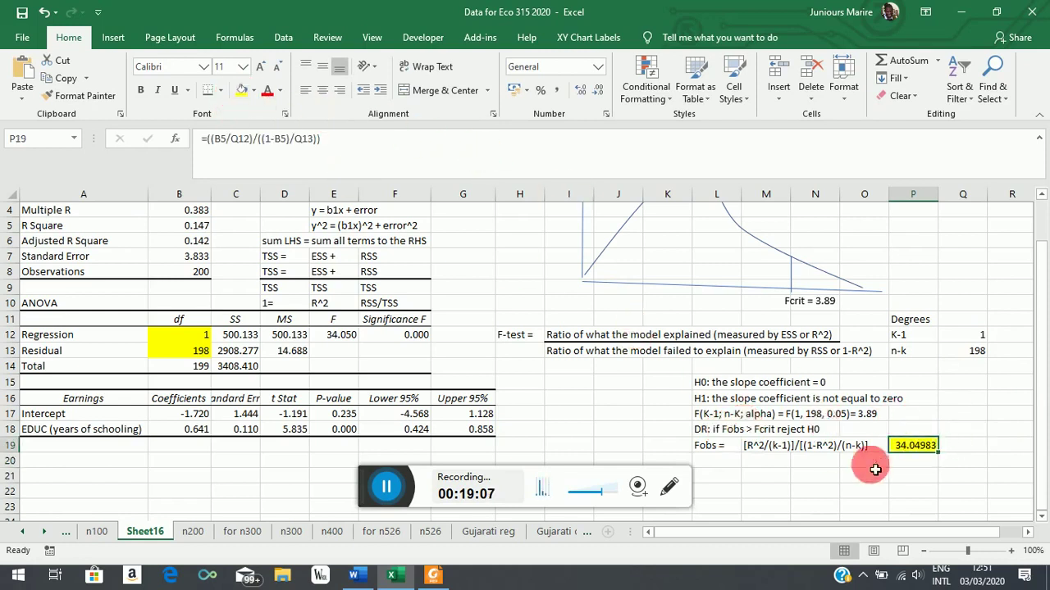
{"action": "left_click", "coordinate": [902, 464]}
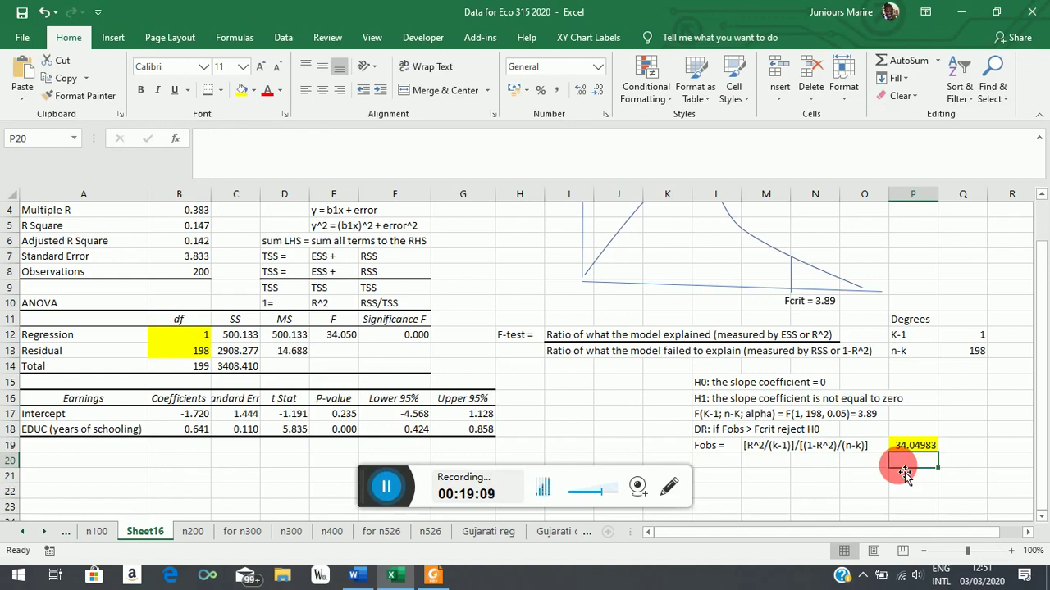
{"action": "left_click", "coordinate": [341, 337]}
{"action": "left_click", "coordinate": [242, 92]}
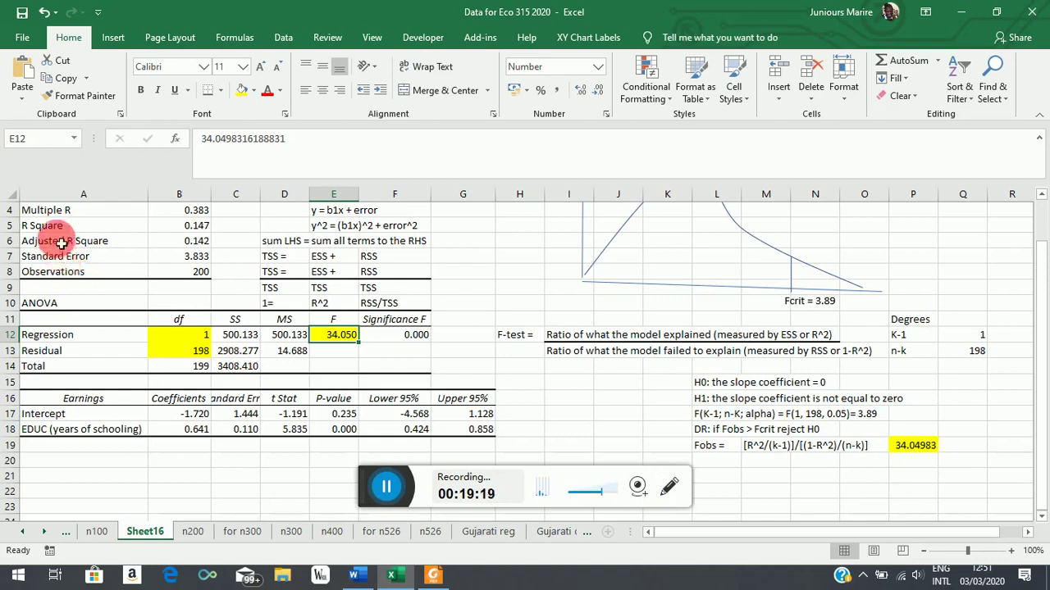
{"action": "left_click", "coordinate": [918, 447]}
{"action": "left_click", "coordinate": [332, 335]}
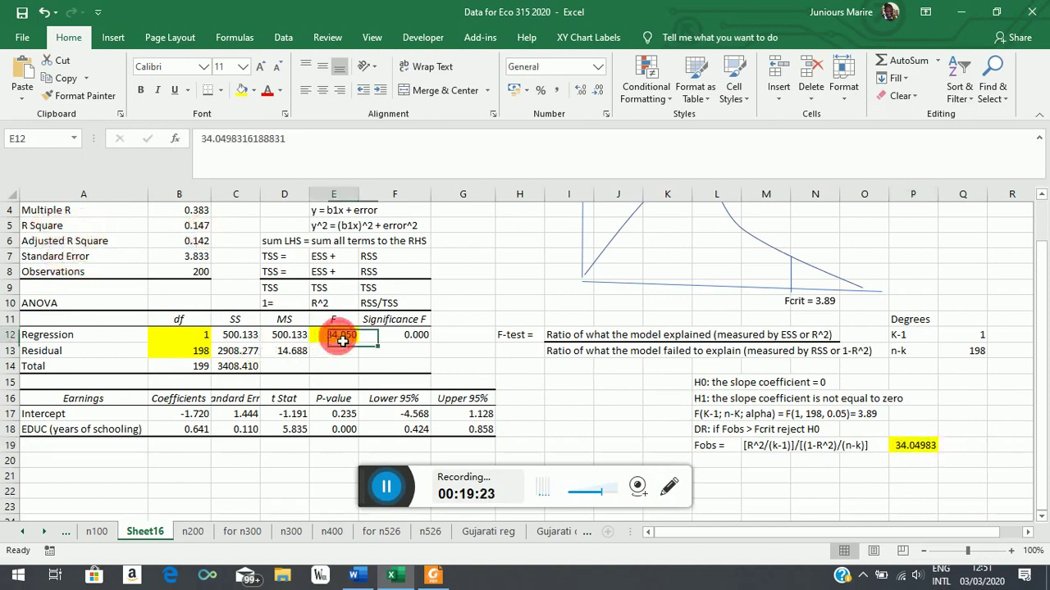
- Enter "or" in L20 and write the alternative observed F formula as plain text in M20: [ESS/k-1]/[RSS/n-k]
{"action": "left_click", "coordinate": [720, 464]}
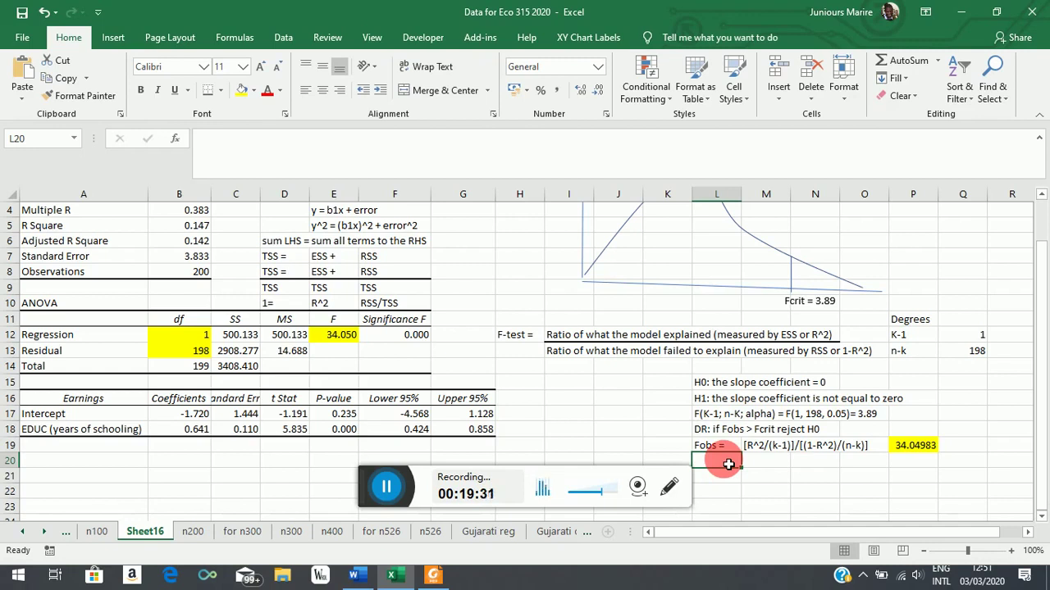
{"action": "type", "text": "or"}
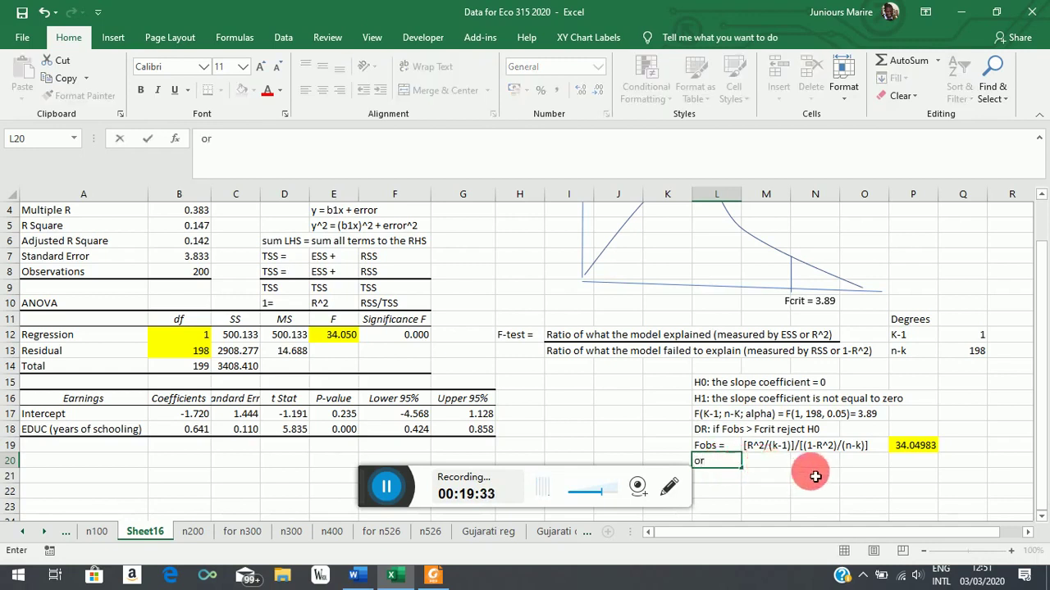
{"action": "key", "text": "Tab"}
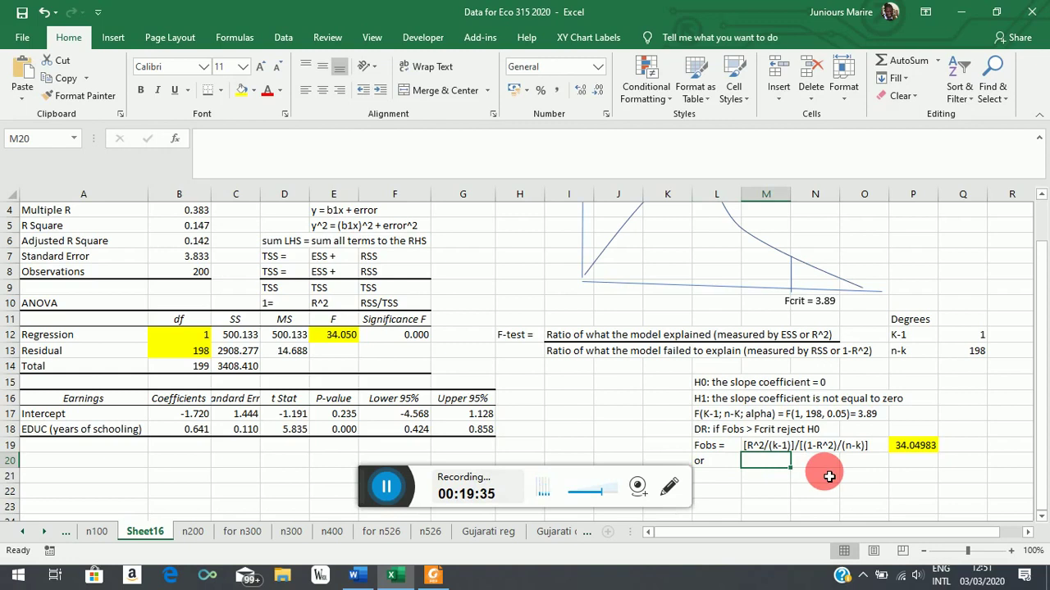
{"action": "type", "text": "["}
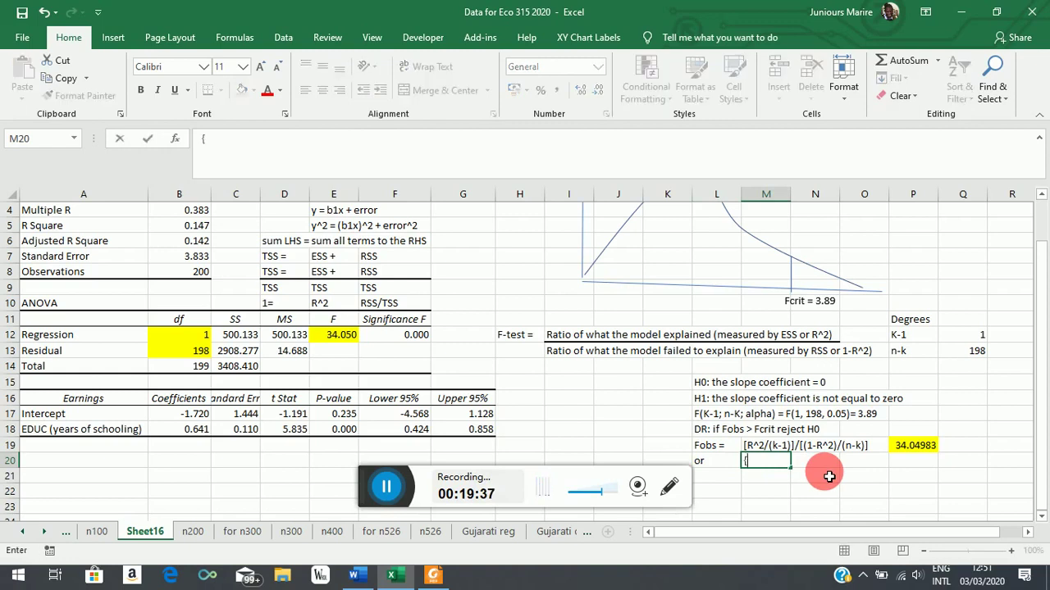
{"action": "type", "text": "="}
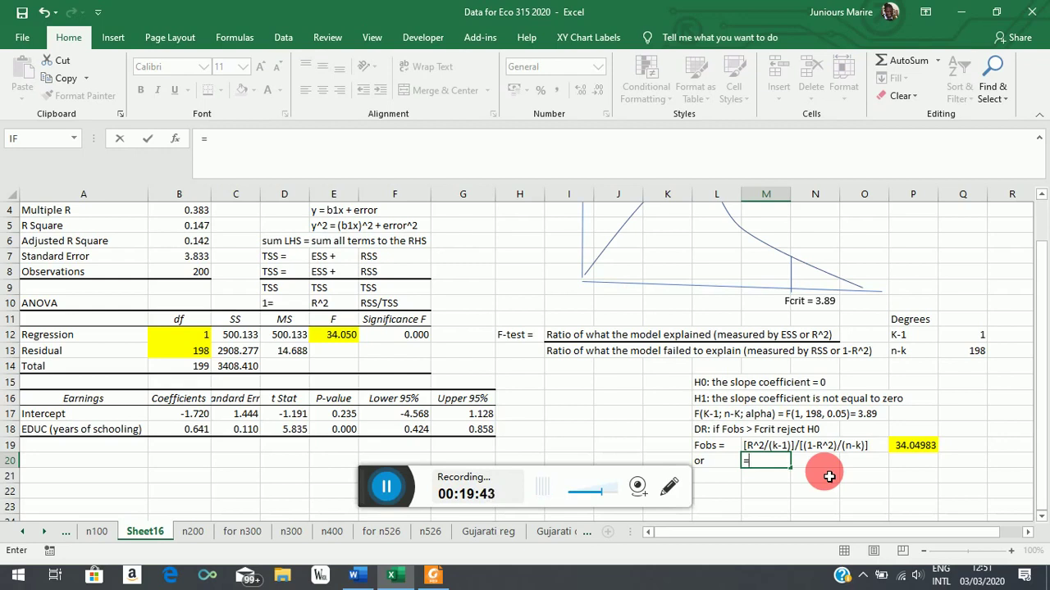
{"action": "type", "text": "[ESS/k-1"}
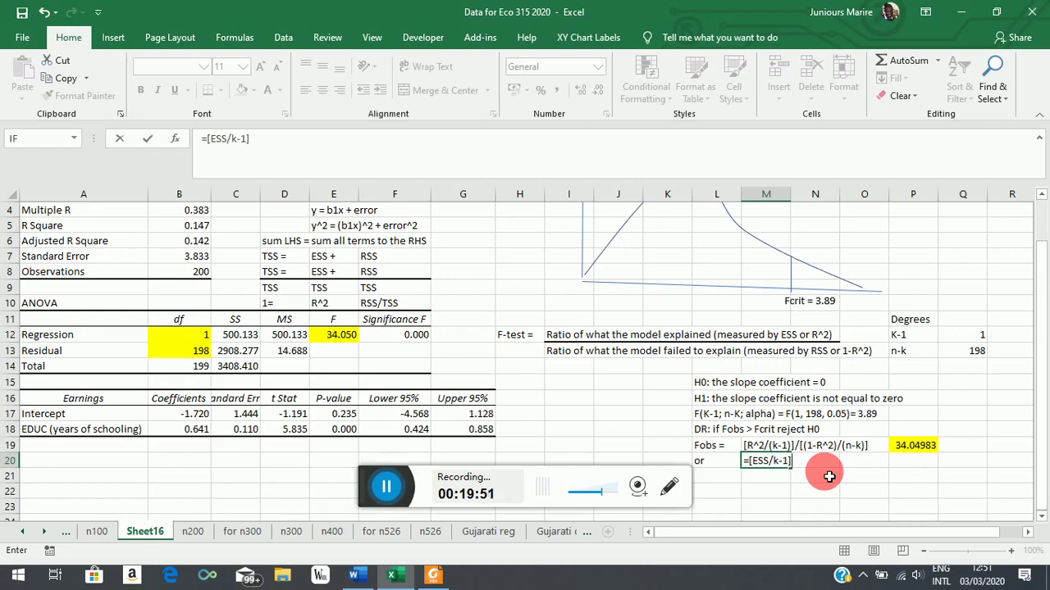
{"action": "type", "text": "[RSS/n-k"}
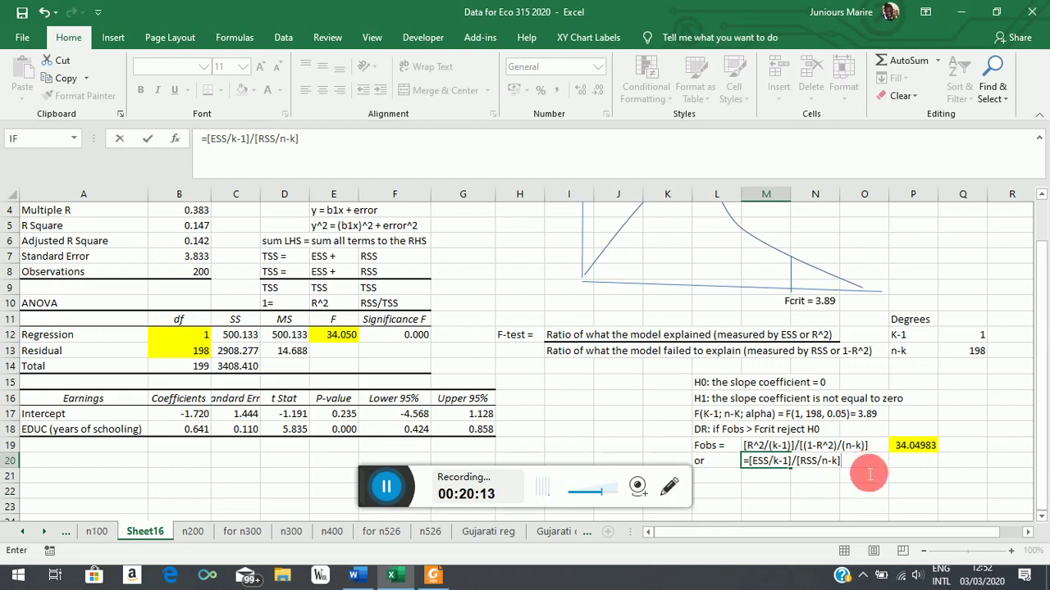
{"action": "key", "text": "Return"}
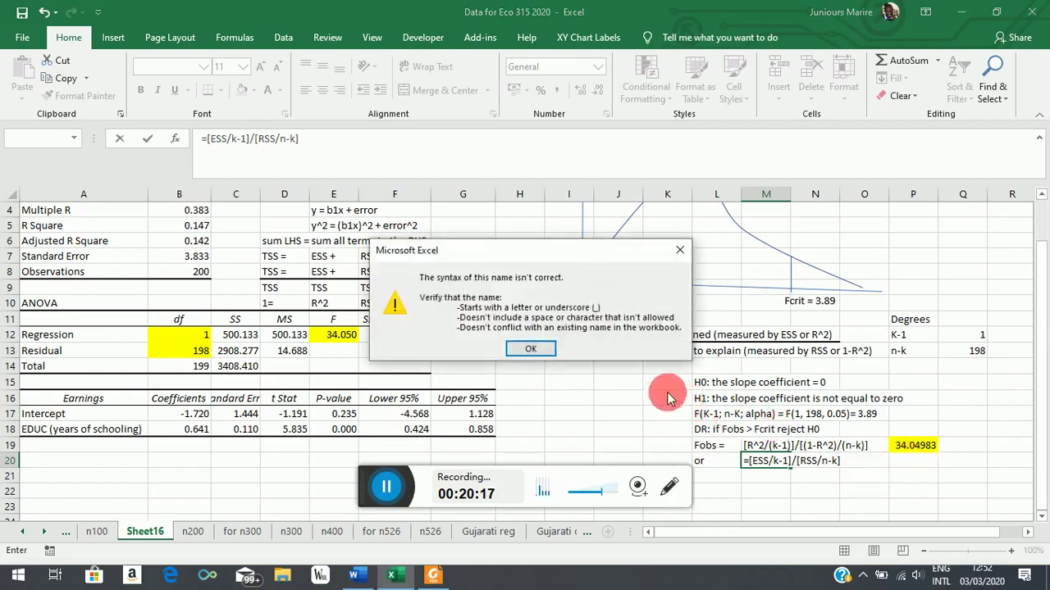
{"action": "left_click", "coordinate": [680, 249]}
{"action": "left_click", "coordinate": [755, 466]}
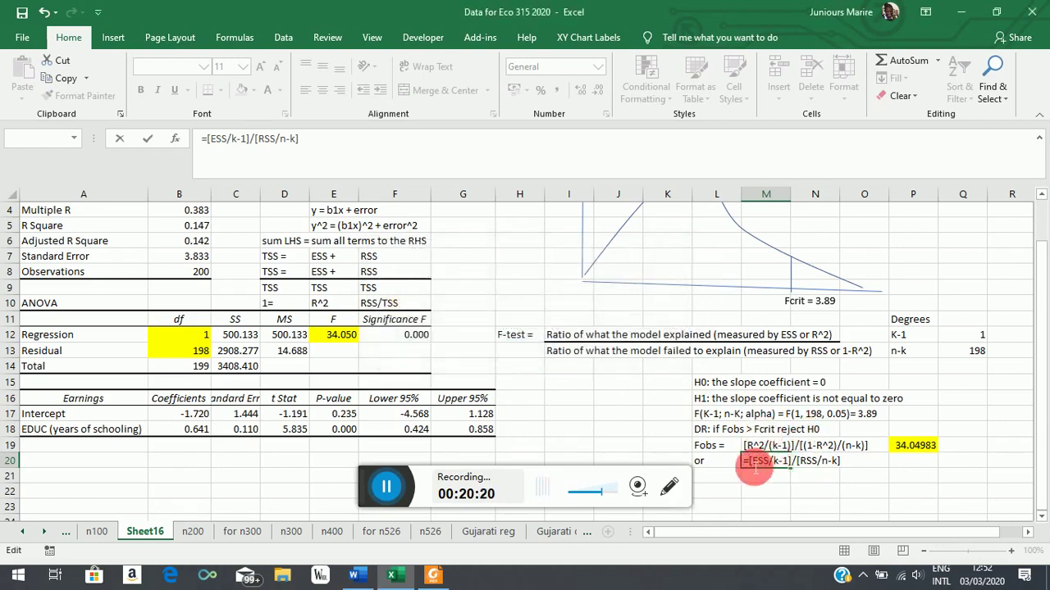
{"action": "key", "text": "BackSpace"}
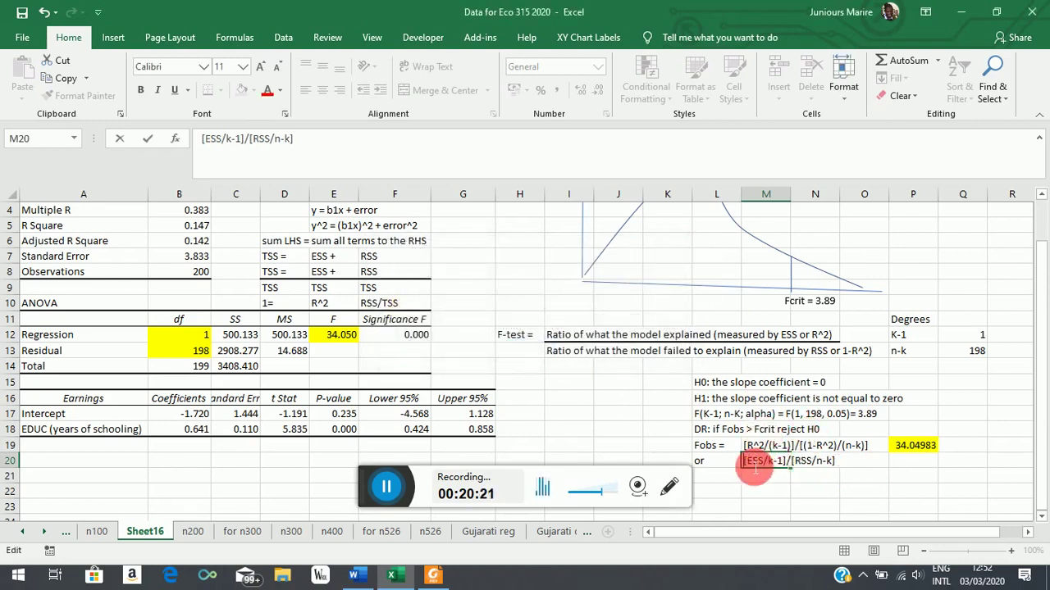
- Compute observed F in P20 from the sums of squares and degrees of freedom with the formula =(C12/Q12)/(C13/Q13)
{"action": "left_click", "coordinate": [899, 465]}
{"action": "type", "text": "="}
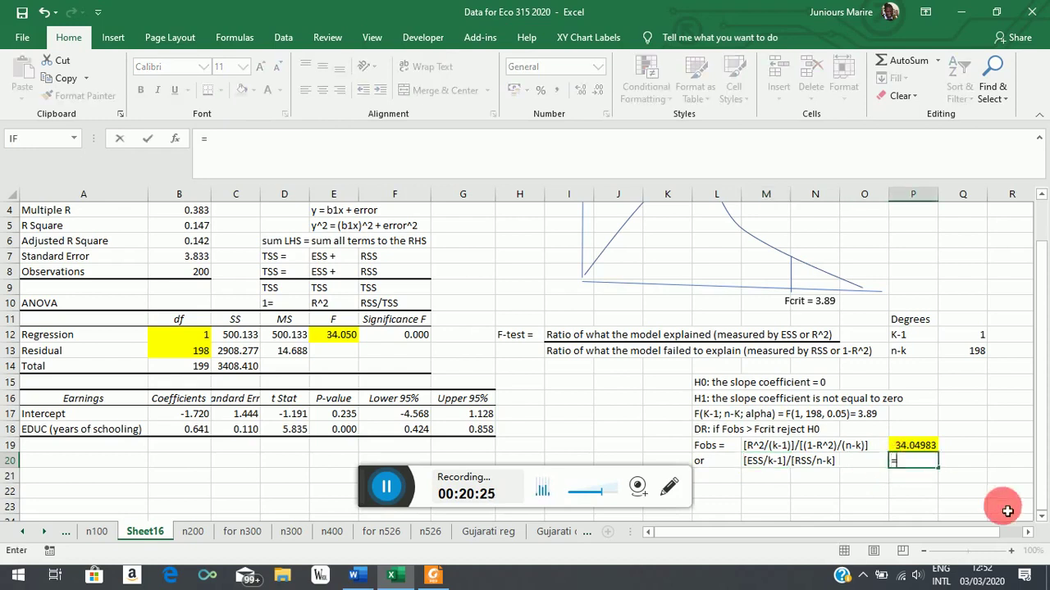
{"action": "type", "text": "("}
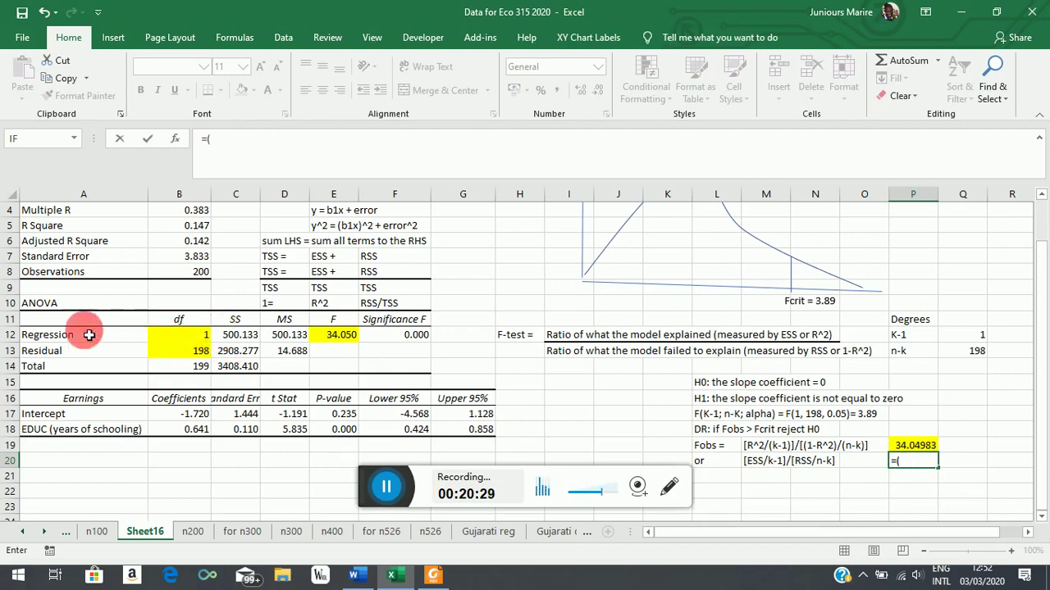
{"action": "left_click", "coordinate": [238, 338]}
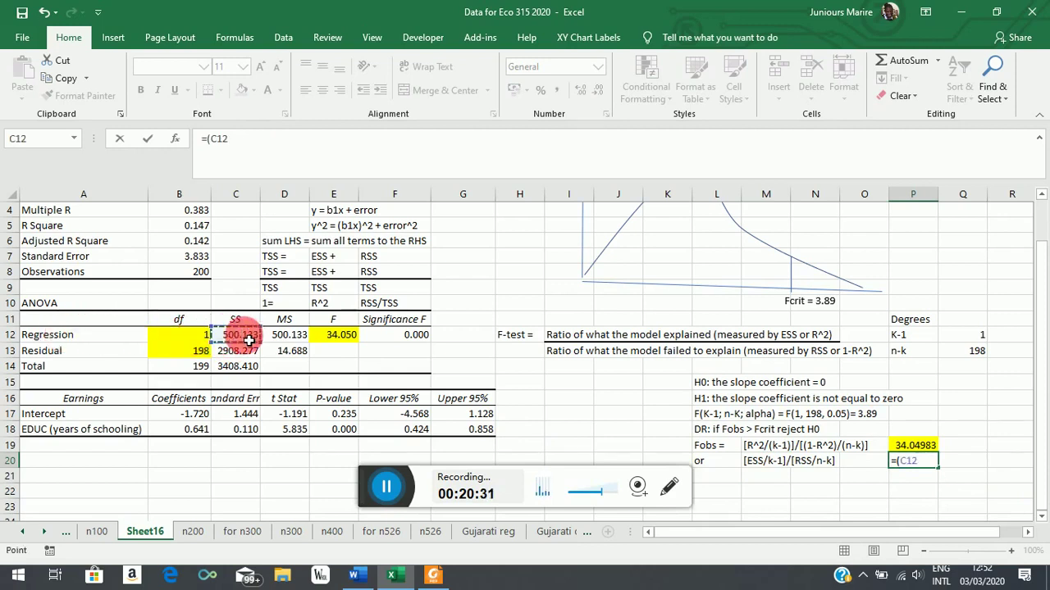
{"action": "type", "text": "/"}
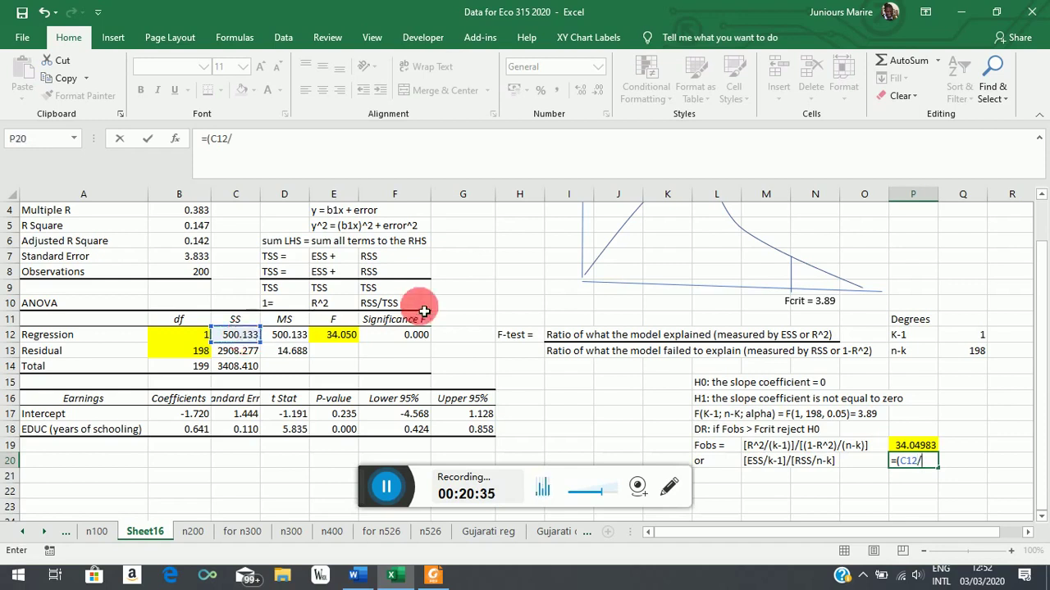
{"action": "left_click", "coordinate": [978, 336]}
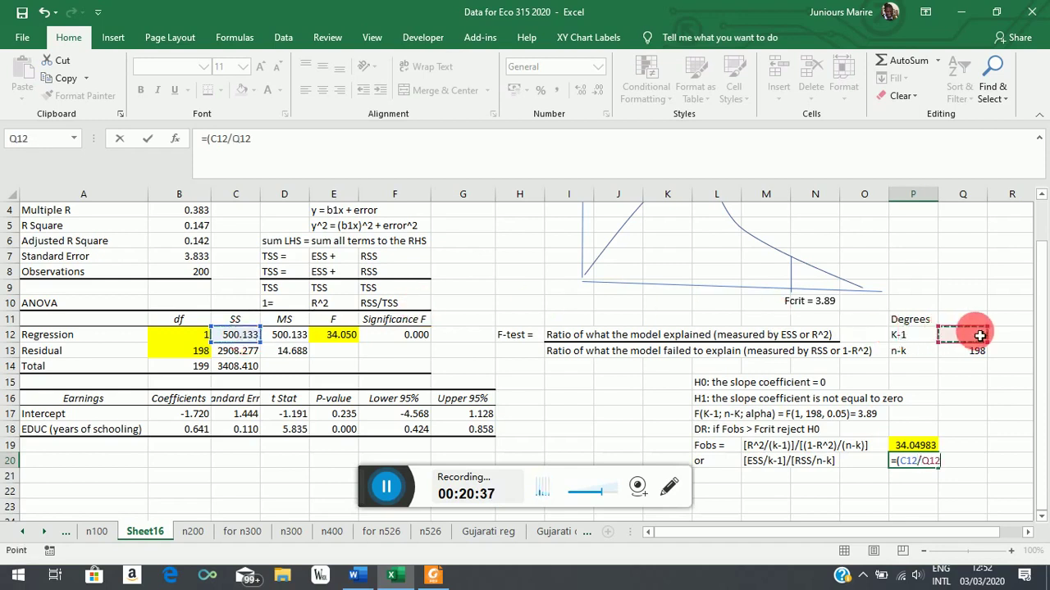
{"action": "type", "text": ")/("}
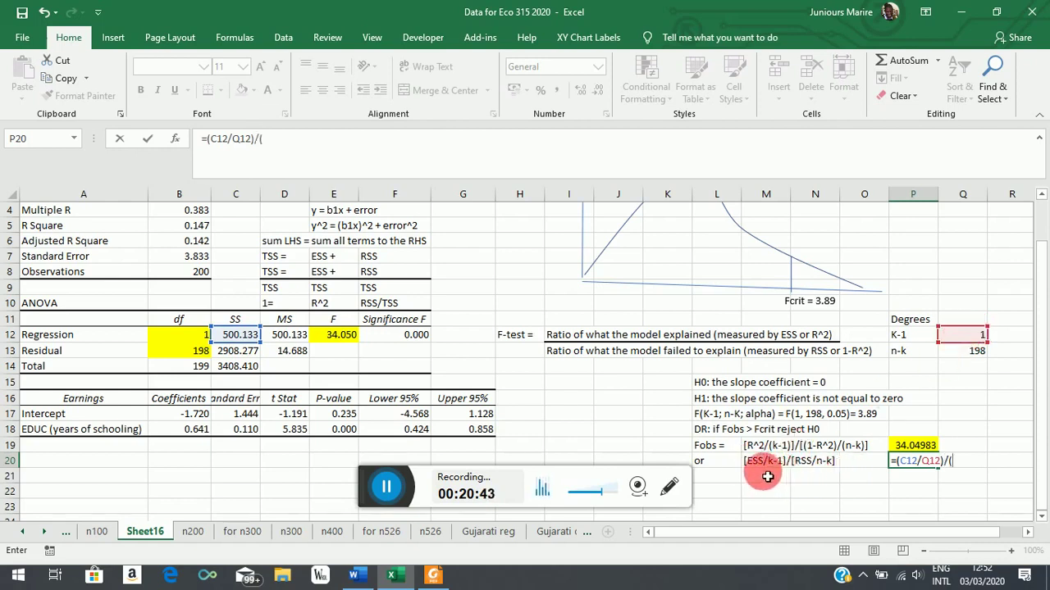
{"action": "left_click", "coordinate": [247, 352]}
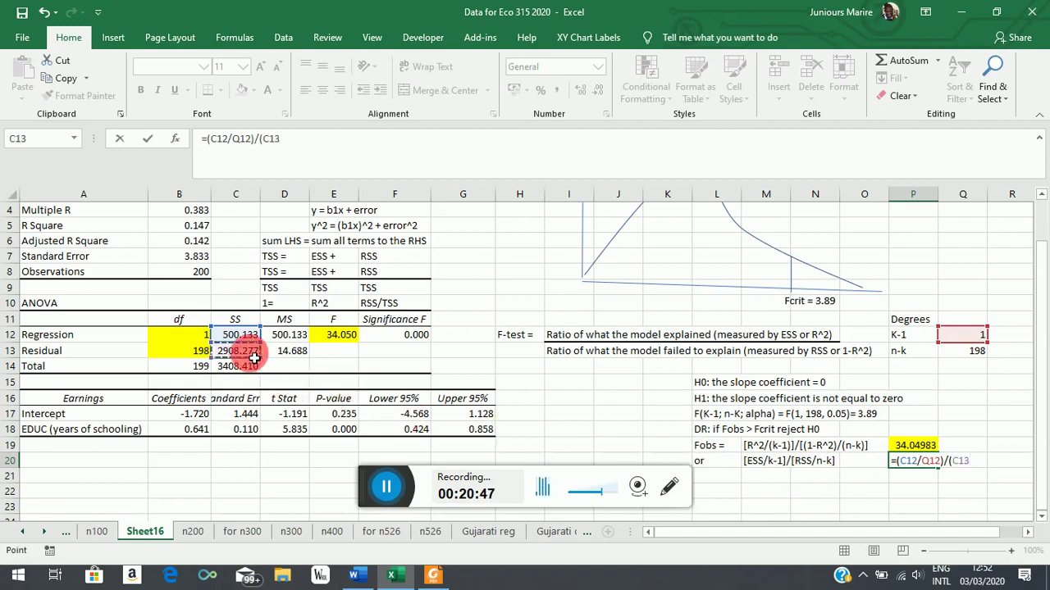
{"action": "type", "text": "/"}
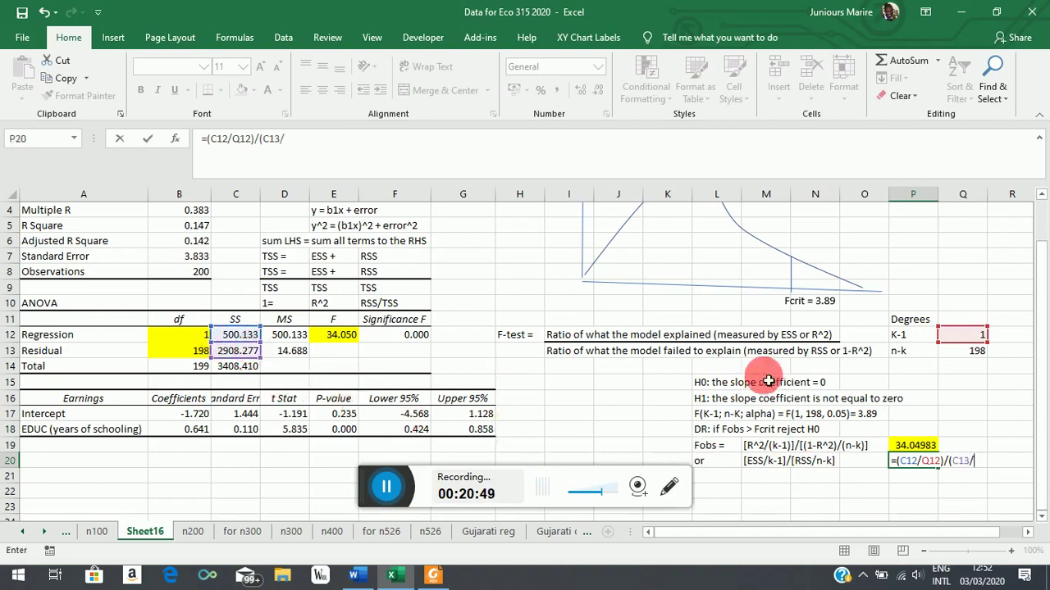
{"action": "left_click", "coordinate": [977, 352]}
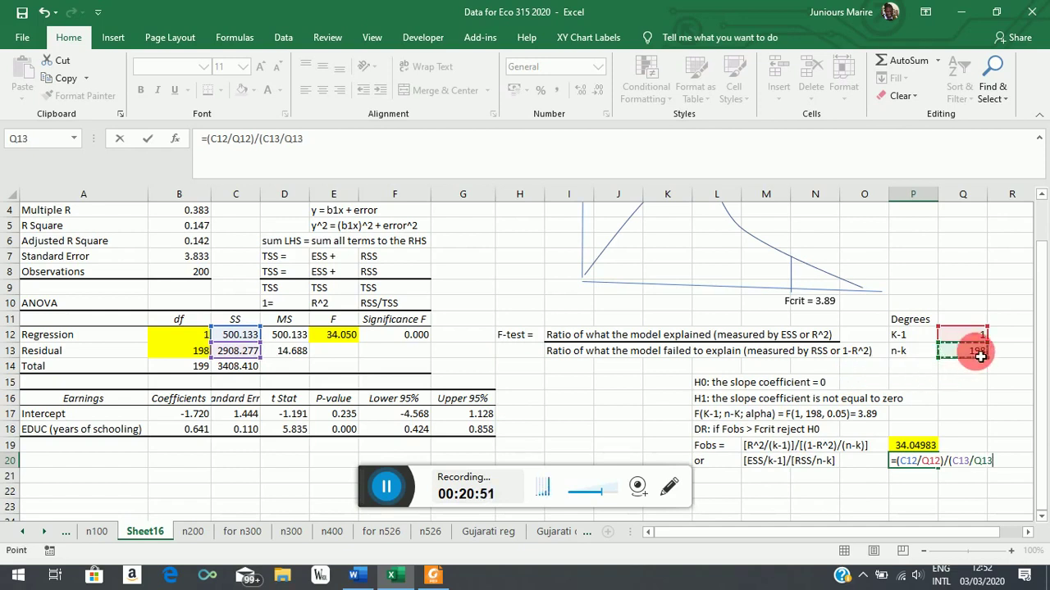
{"action": "type", "text": ")"}
{"action": "key", "text": "Return"}
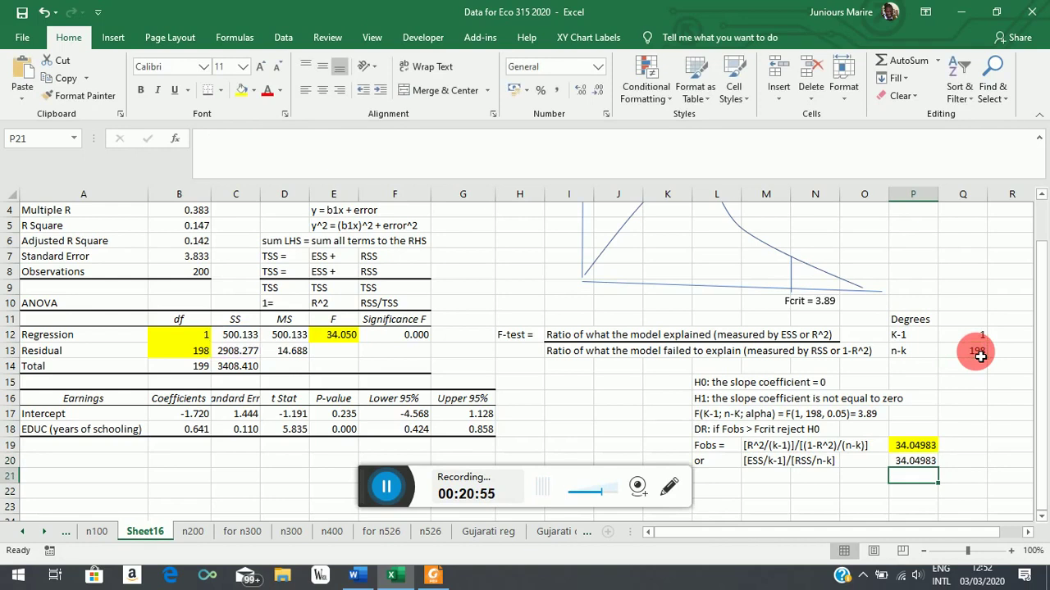
- Fill the sums-of-squares observed F in P20 with yellow
{"action": "left_click", "coordinate": [913, 460]}
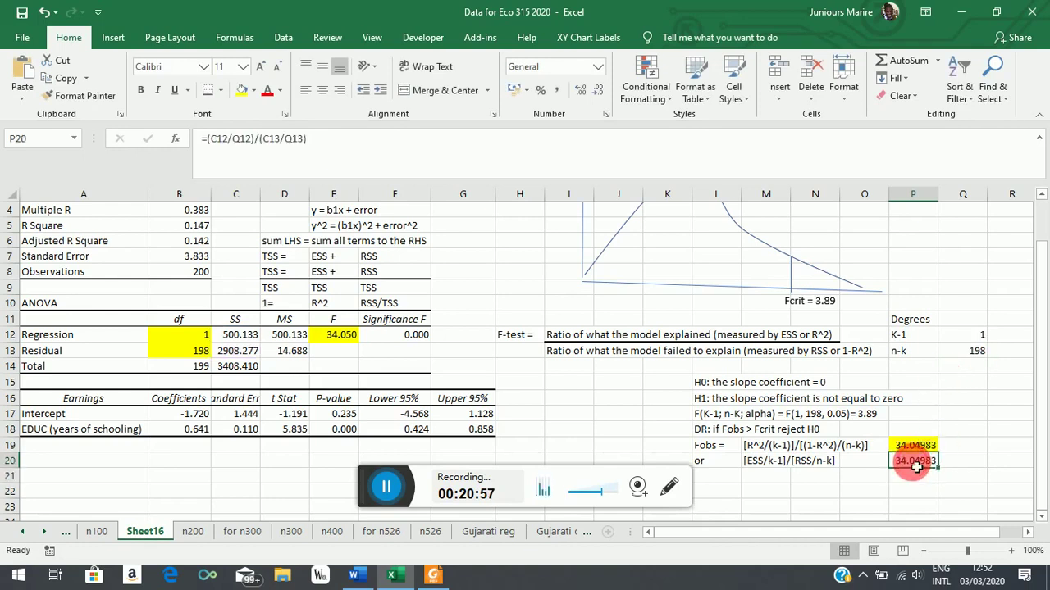
{"action": "left_click", "coordinate": [242, 90]}
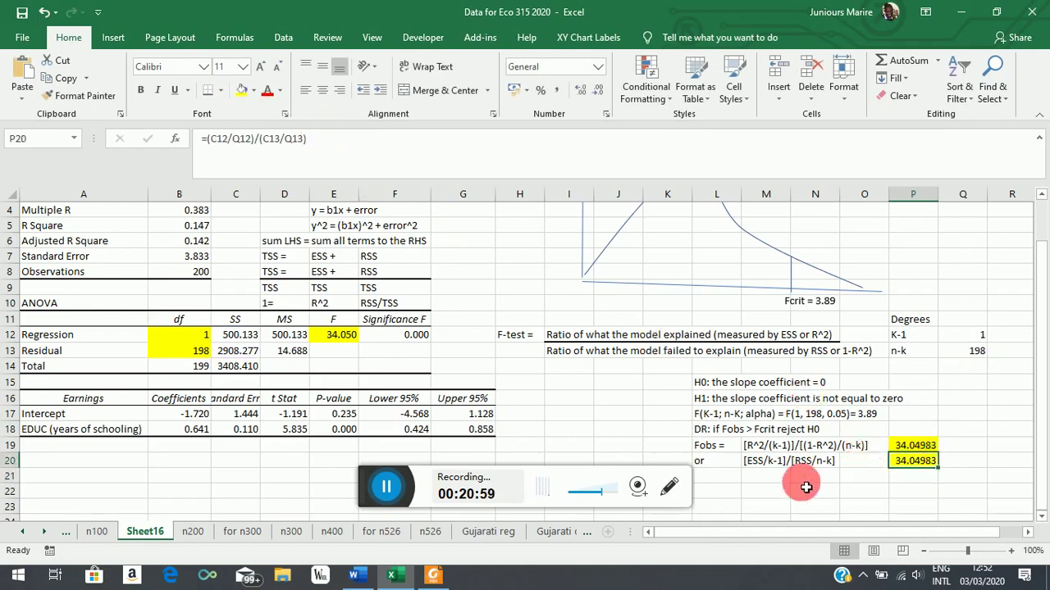
{"action": "left_click", "coordinate": [769, 480]}
{"action": "left_click", "coordinate": [729, 480]}
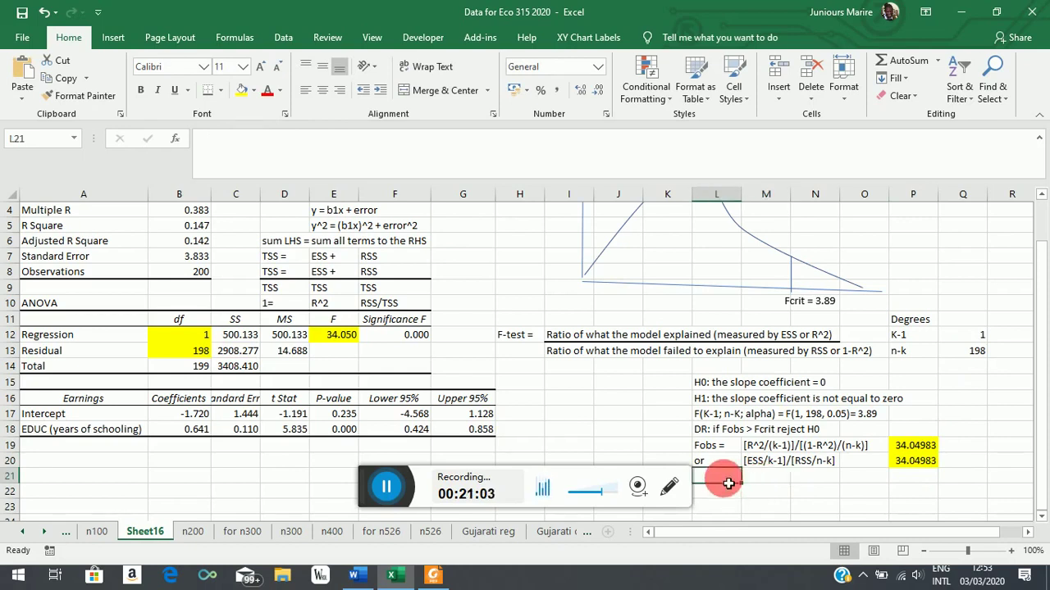
- Label the two observed F results by entering "SS approach" in Q20 and "R^2 approach" in Q19
{"action": "left_click", "coordinate": [983, 465]}
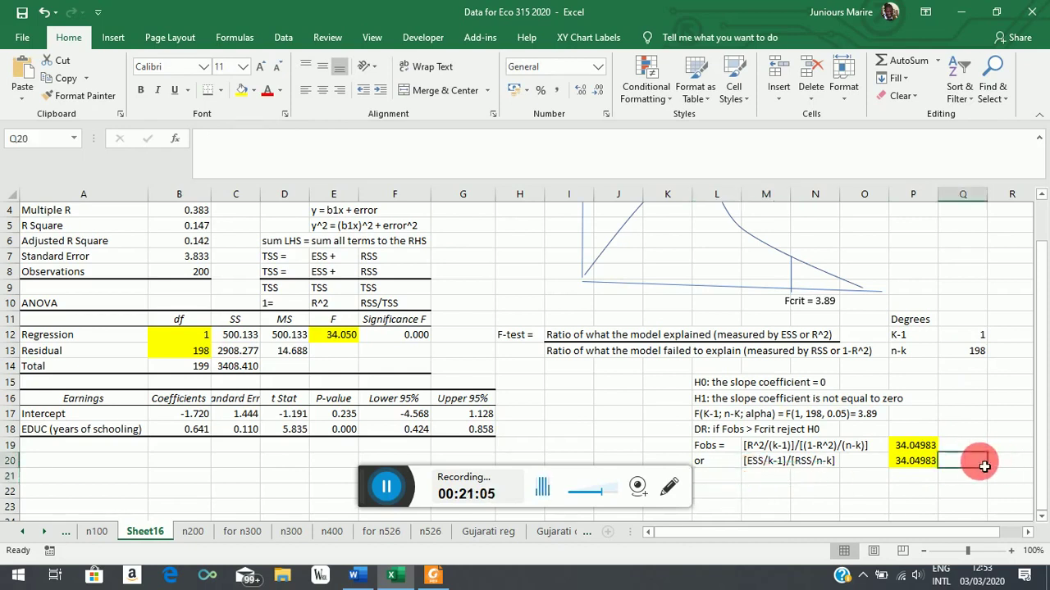
{"action": "type", "text": "SS approach"}
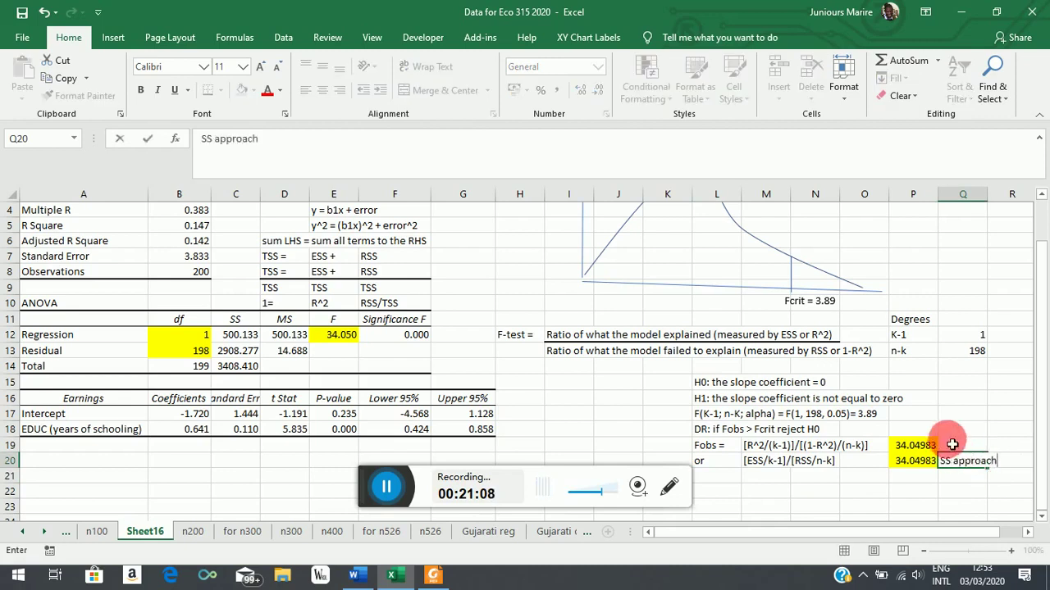
{"action": "left_click", "coordinate": [965, 446]}
{"action": "type", "text": "R"}
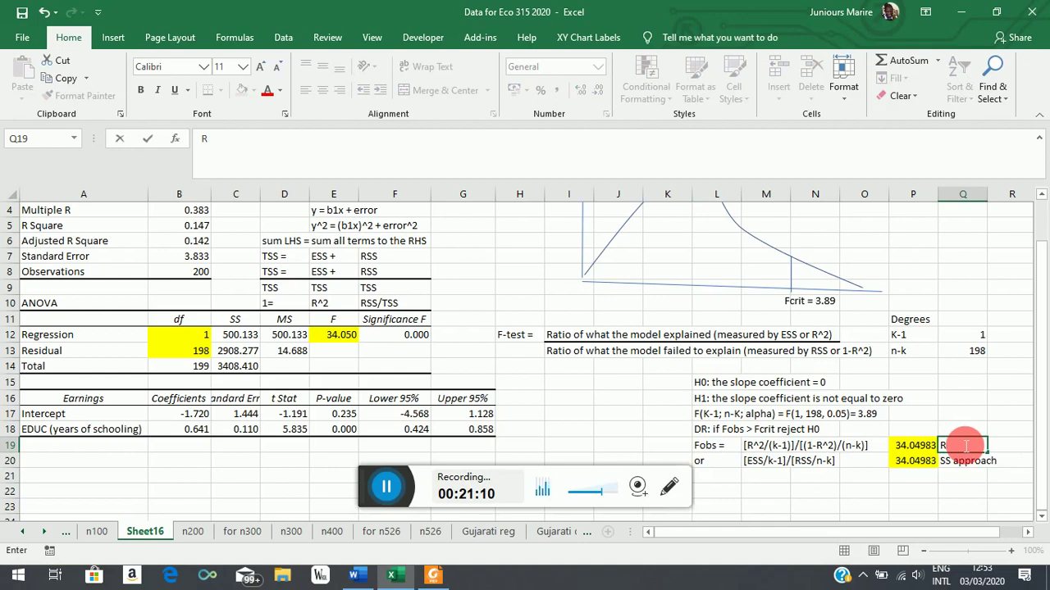
{"action": "type", "text": "^2 approach"}
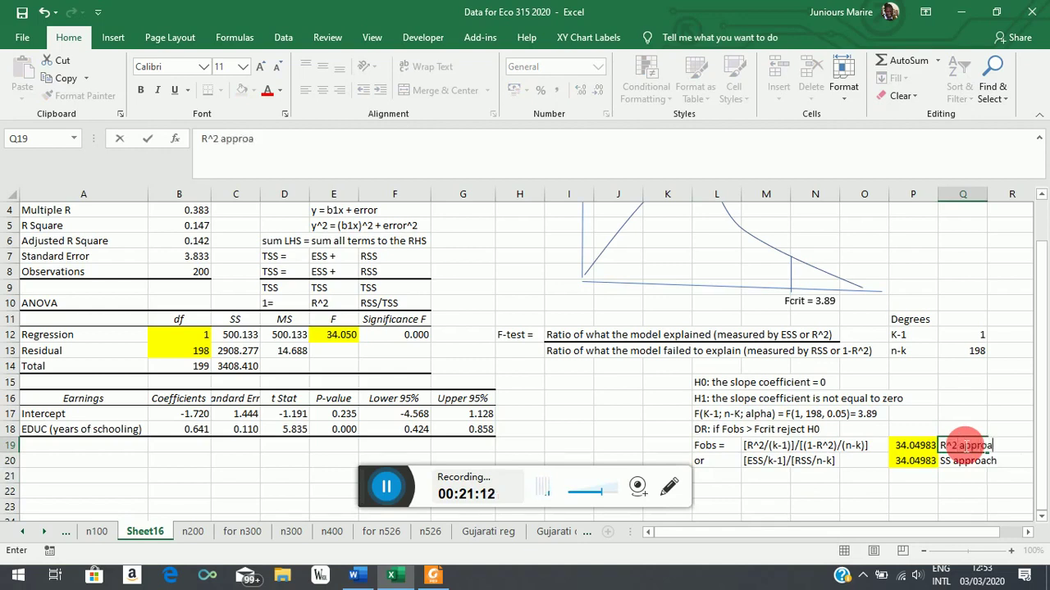
- Enter "or" in L21 and, after checking the EDUC t Stat and ANOVA F cells, write "Fobs = t^2" in M21
{"action": "left_click", "coordinate": [726, 480]}
{"action": "type", "text": "or"}
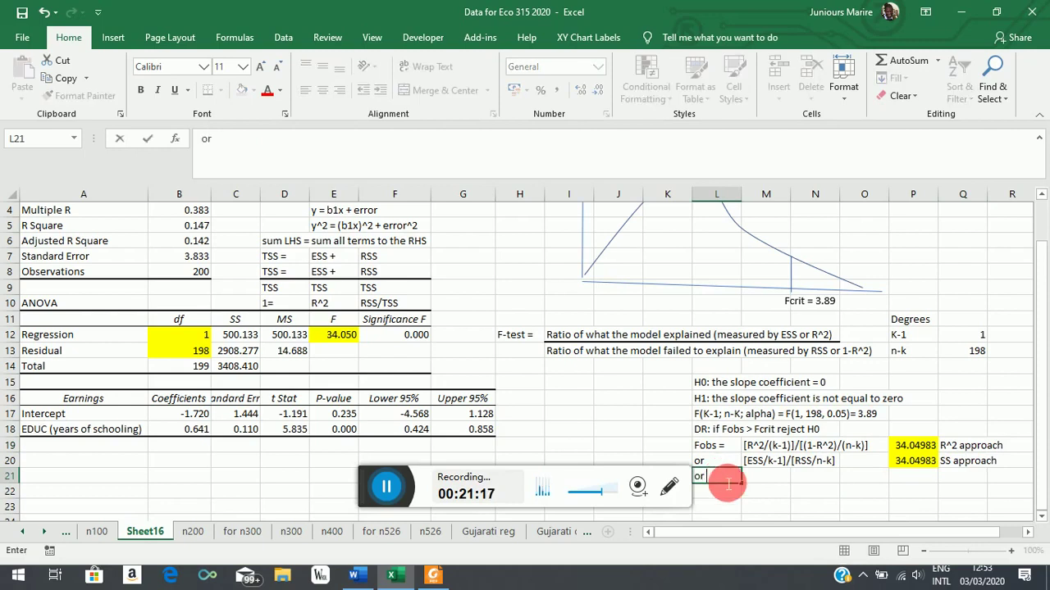
{"action": "left_click", "coordinate": [763, 478]}
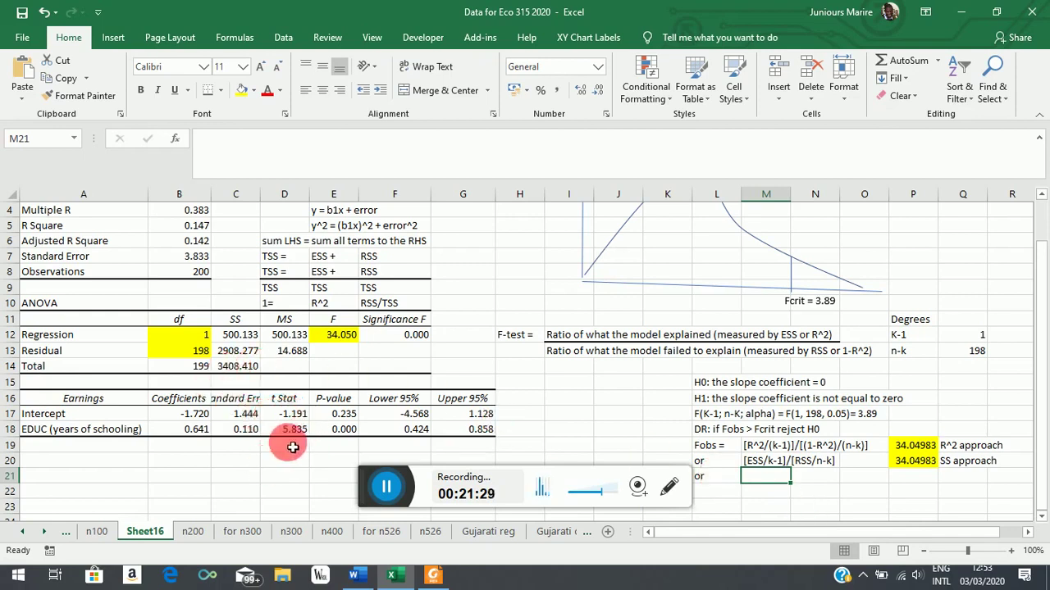
{"action": "left_click", "coordinate": [290, 430]}
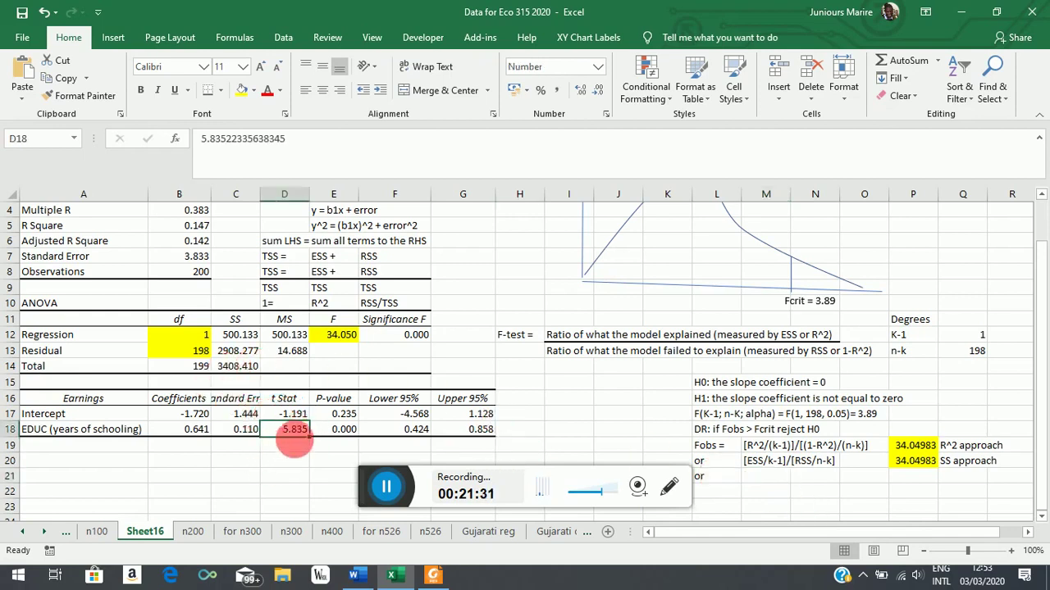
{"action": "left_click", "coordinate": [346, 337]}
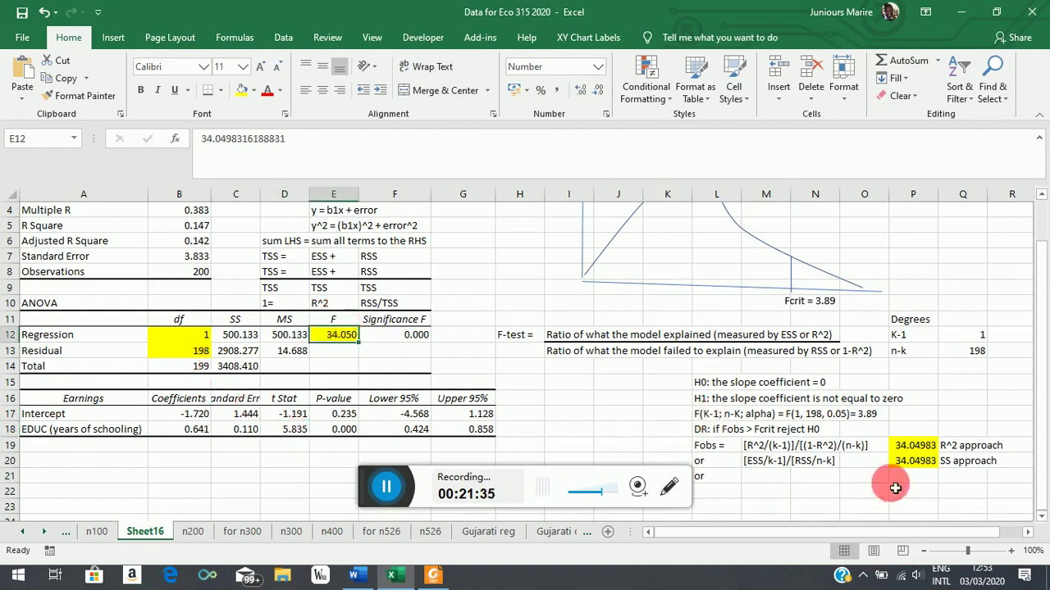
{"action": "left_click", "coordinate": [764, 484]}
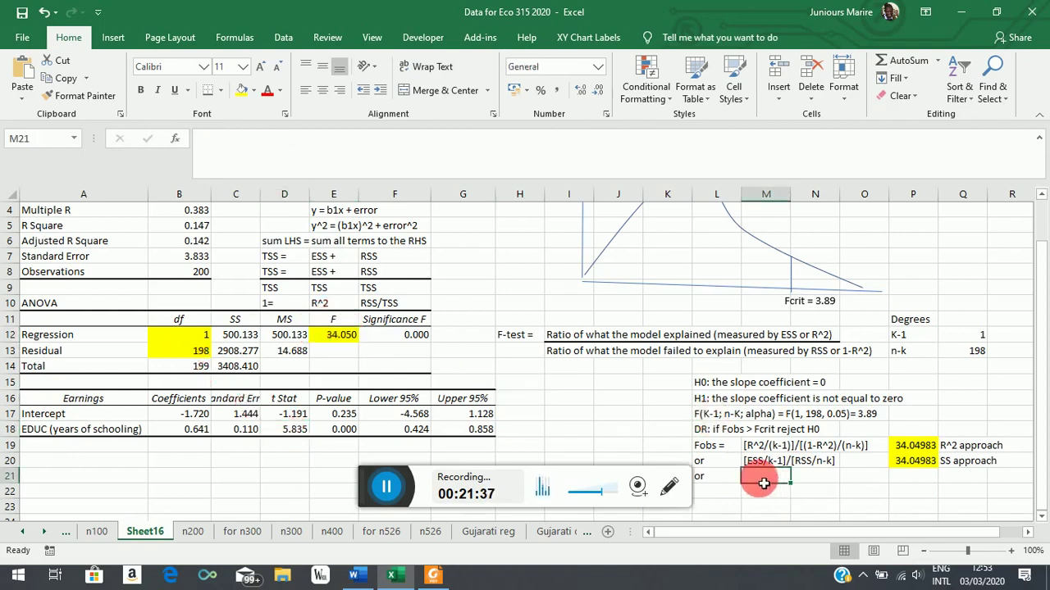
{"action": "type", "text": "Fobs = t^2"}
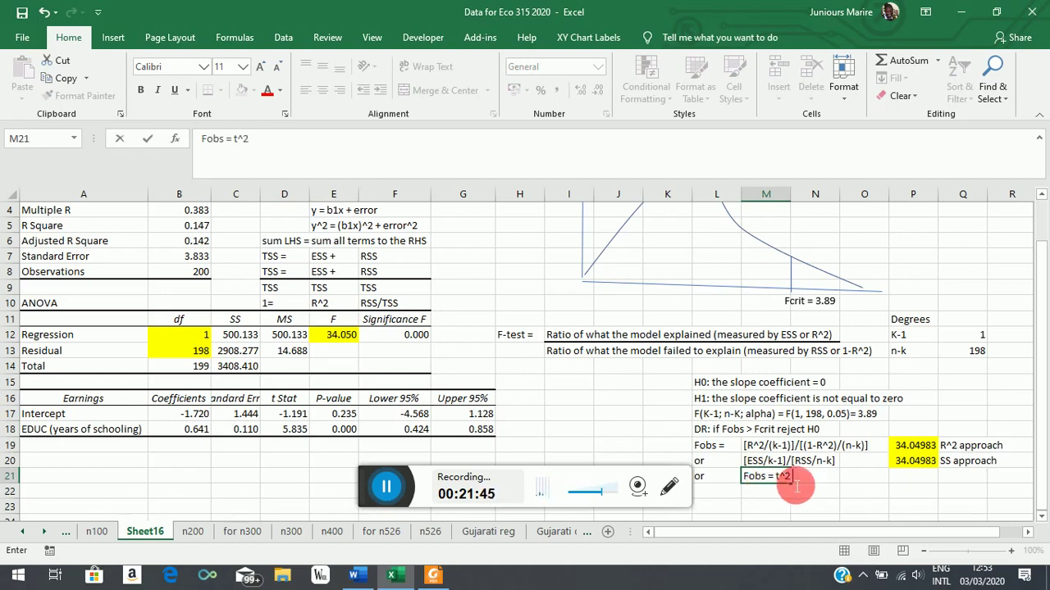
- Compute observed F in P21 by squaring the EDUC t Stat with =D18^2, and fill the cell with yellow
{"action": "left_click", "coordinate": [916, 481]}
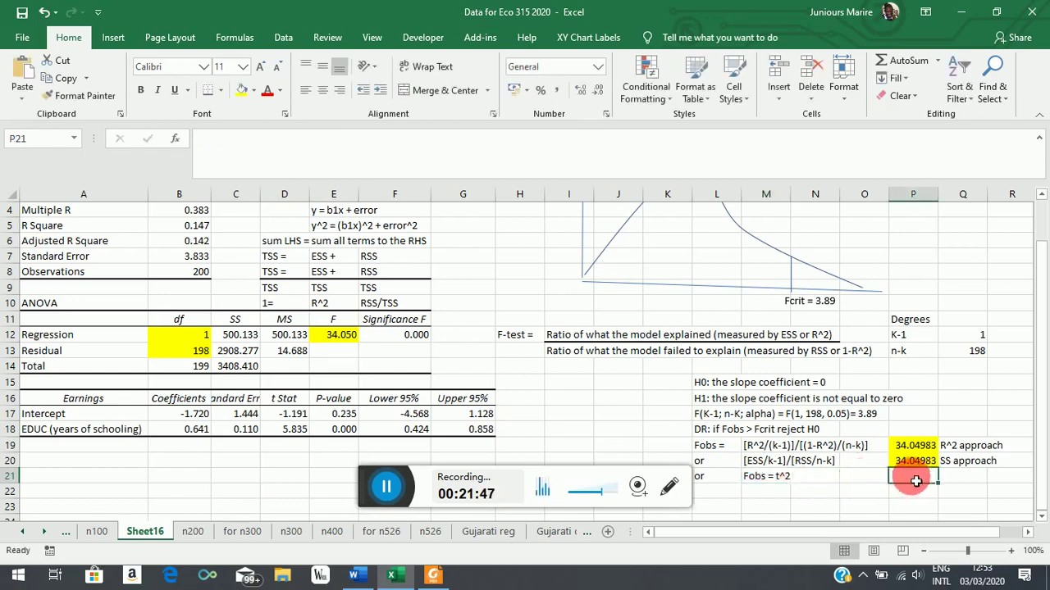
{"action": "type", "text": "="}
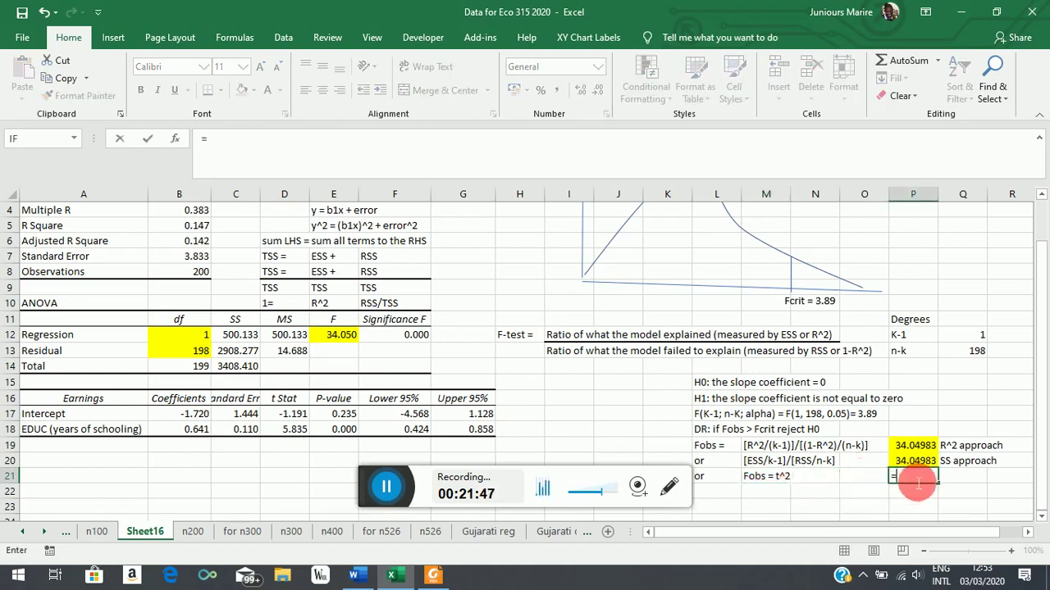
{"action": "left_click", "coordinate": [298, 432]}
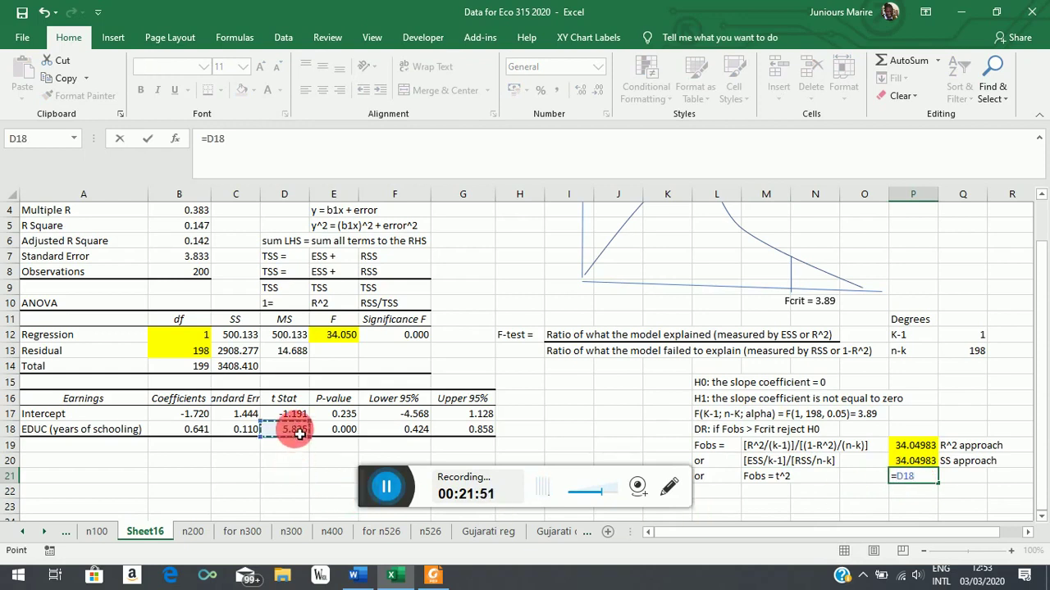
{"action": "type", "text": "^2"}
{"action": "key", "text": "Return"}
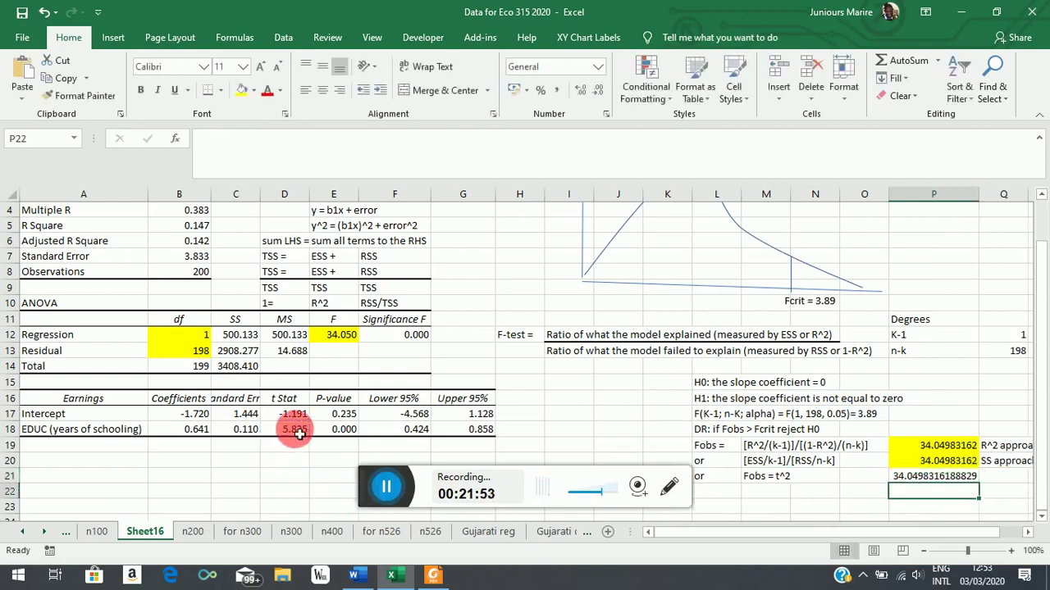
{"action": "left_click", "coordinate": [931, 482]}
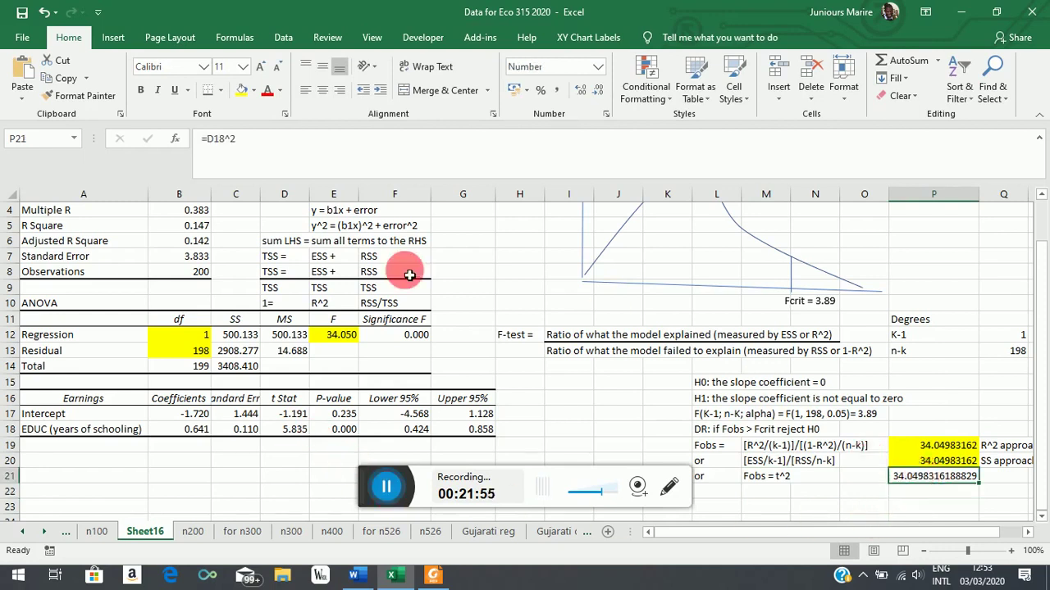
{"action": "left_click", "coordinate": [243, 91]}
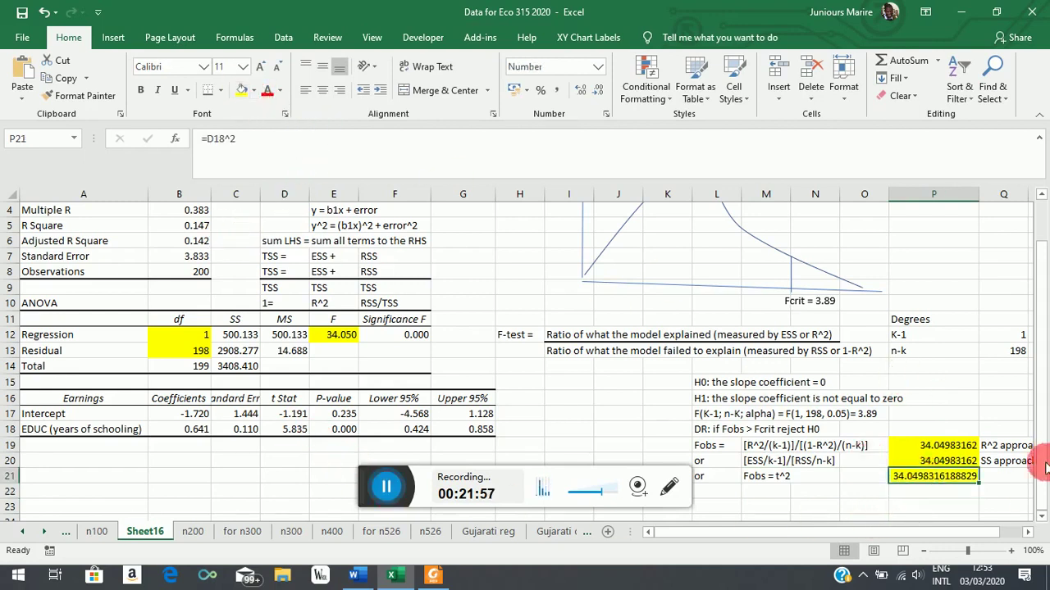
- Reduce the observed F values in P19:P21 to four decimal places and narrow column P to fit them
{"action": "left_click_drag", "start_coordinate": [957, 450], "coordinate": [949, 479]}
{"action": "left_click", "coordinate": [599, 98]}
{"action": "left_click", "coordinate": [598, 98]}
{"action": "left_click", "coordinate": [598, 99]}
{"action": "left_click", "coordinate": [598, 99]}
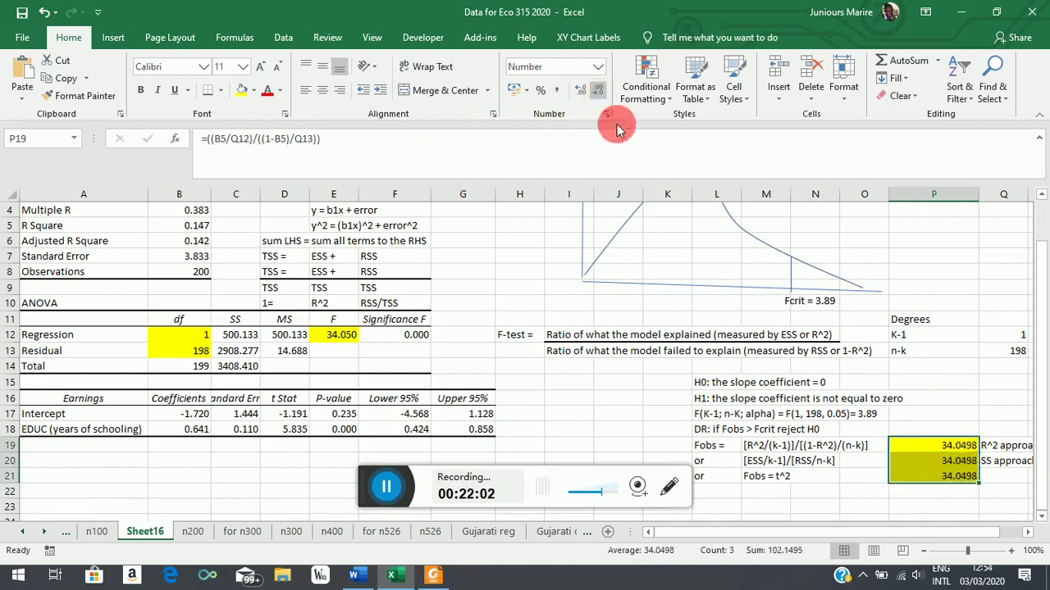
{"action": "left_click", "coordinate": [975, 365]}
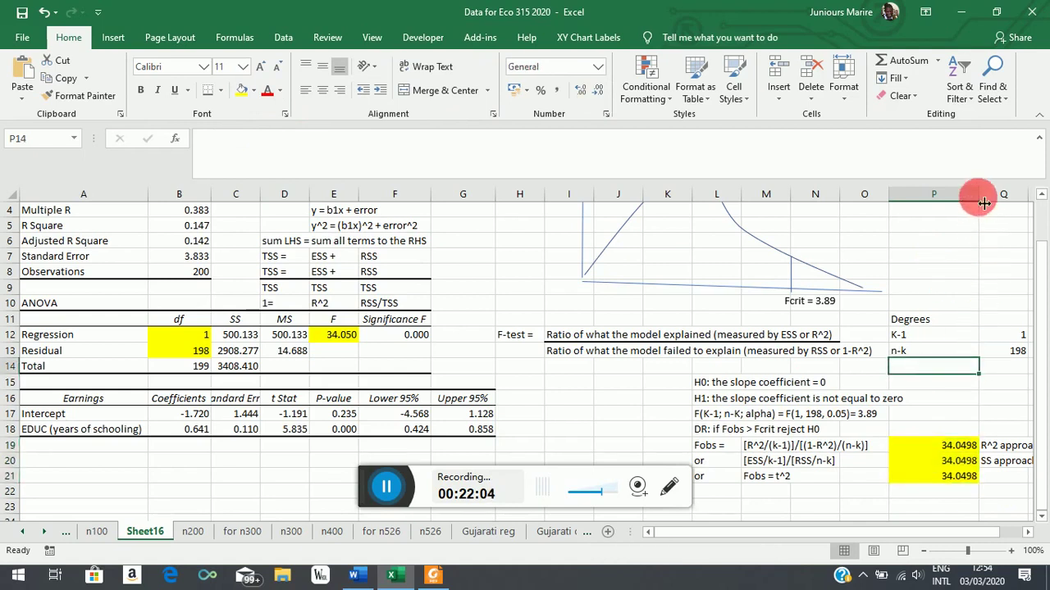
{"action": "left_click_drag", "start_coordinate": [979, 197], "coordinate": [935, 209]}
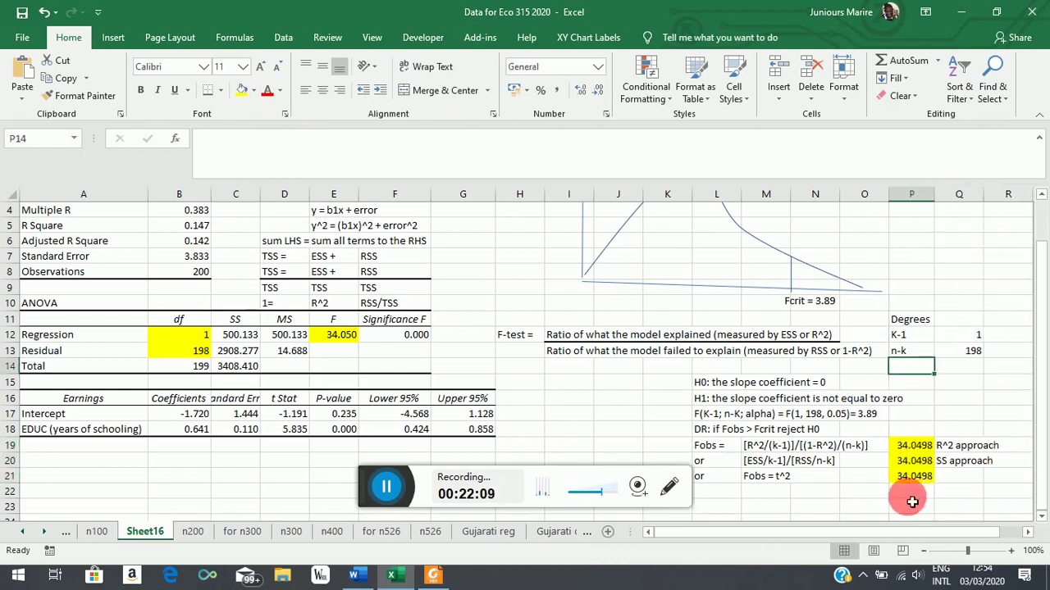
- Label the squared-t result by entering "t shortcut" in Q21
{"action": "left_click_drag", "start_coordinate": [861, 505], "coordinate": [861, 491]}
{"action": "left_click", "coordinate": [969, 478]}
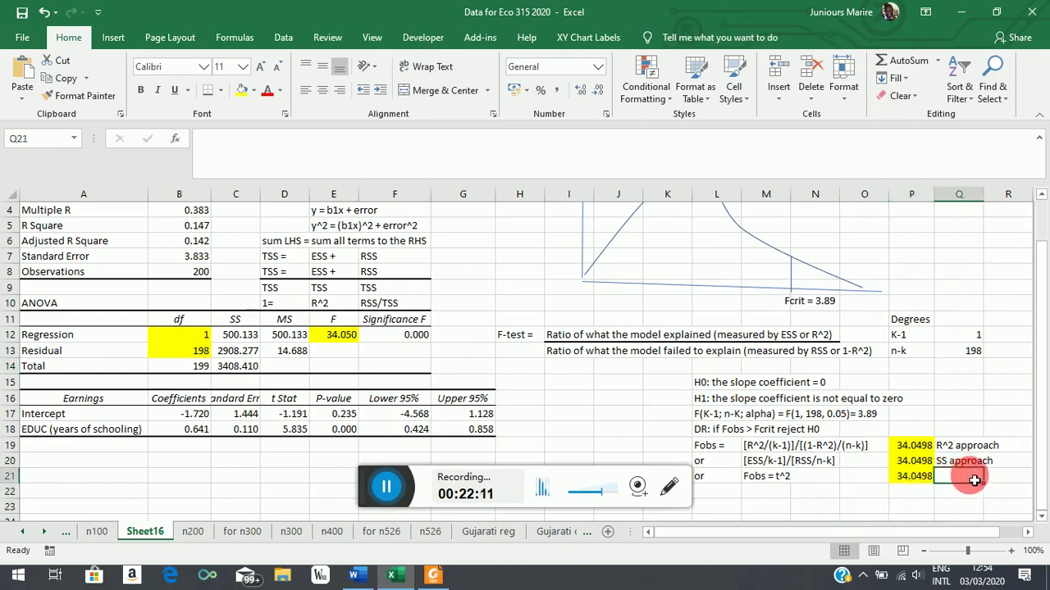
{"action": "type", "text": "t"}
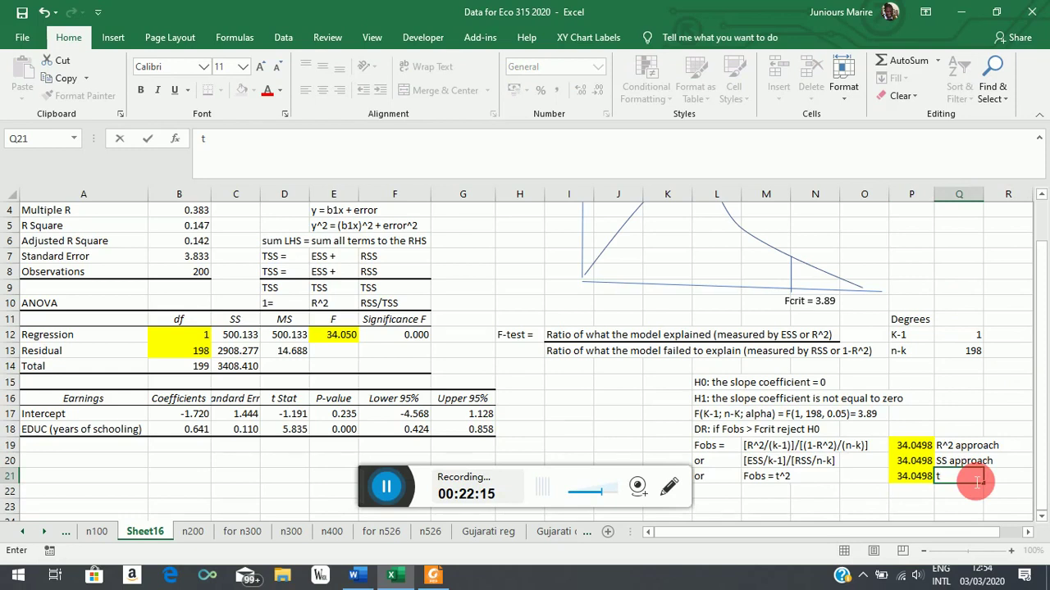
{"action": "type", "text": " shortcut"}
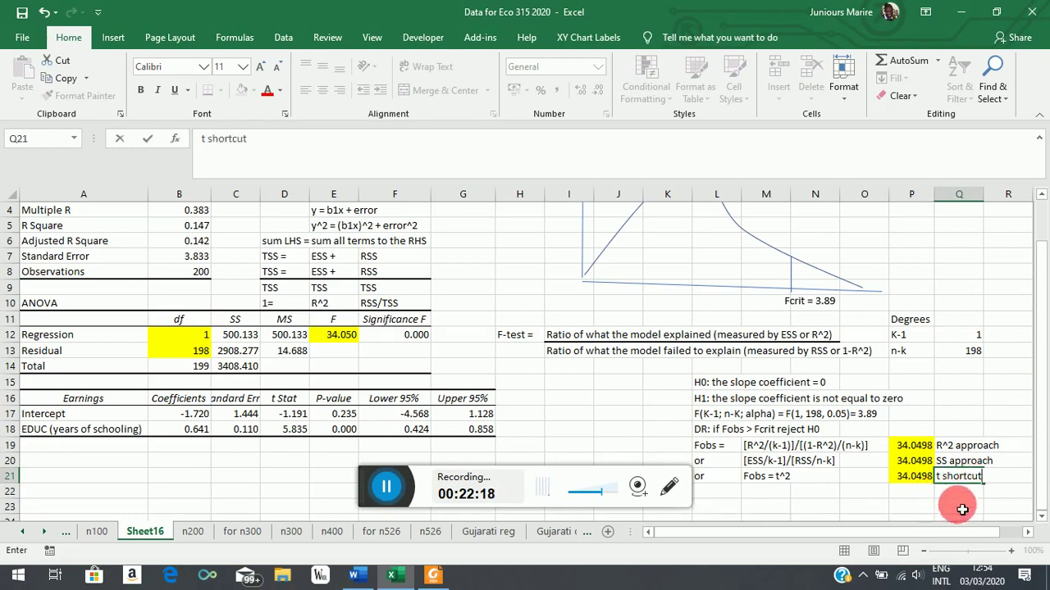
- Compare the intercept and EDUC coefficients and t Stats with the ANOVA F value and the squared-t result
{"action": "left_click", "coordinate": [970, 491]}
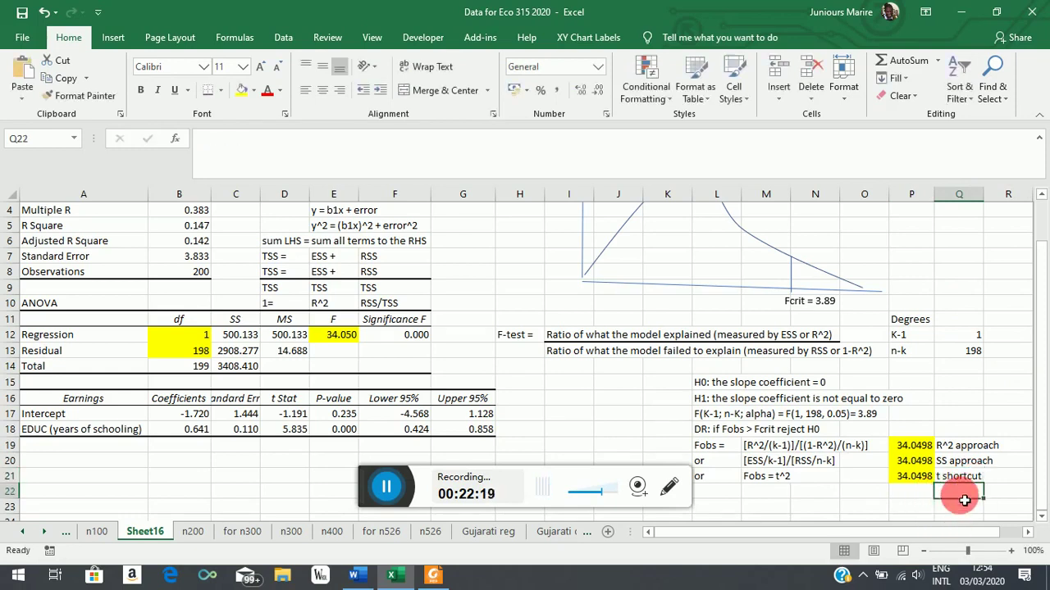
{"action": "left_click", "coordinate": [968, 479]}
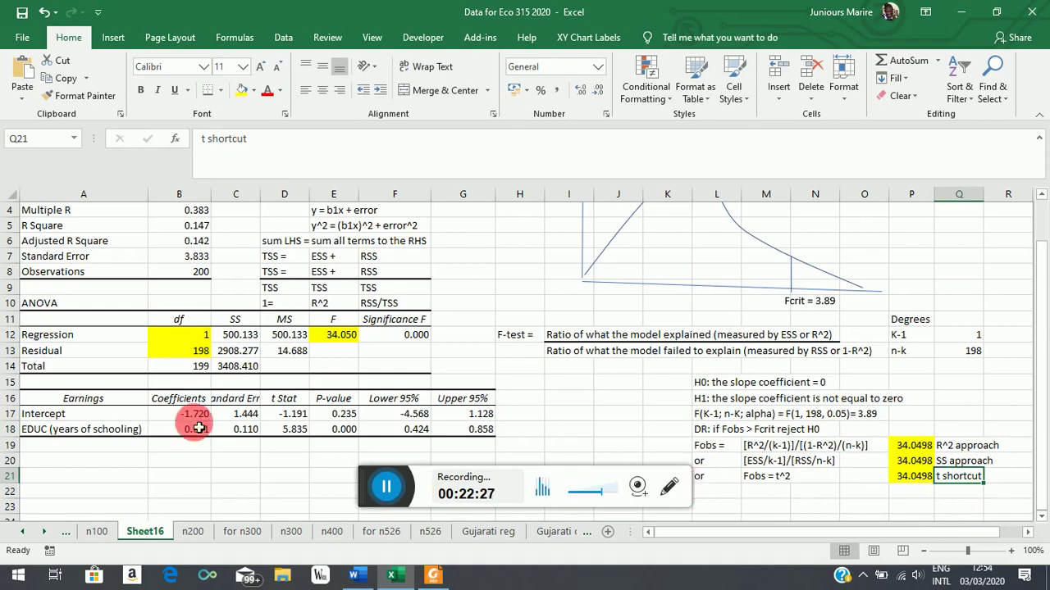
{"action": "left_click", "coordinate": [333, 319]}
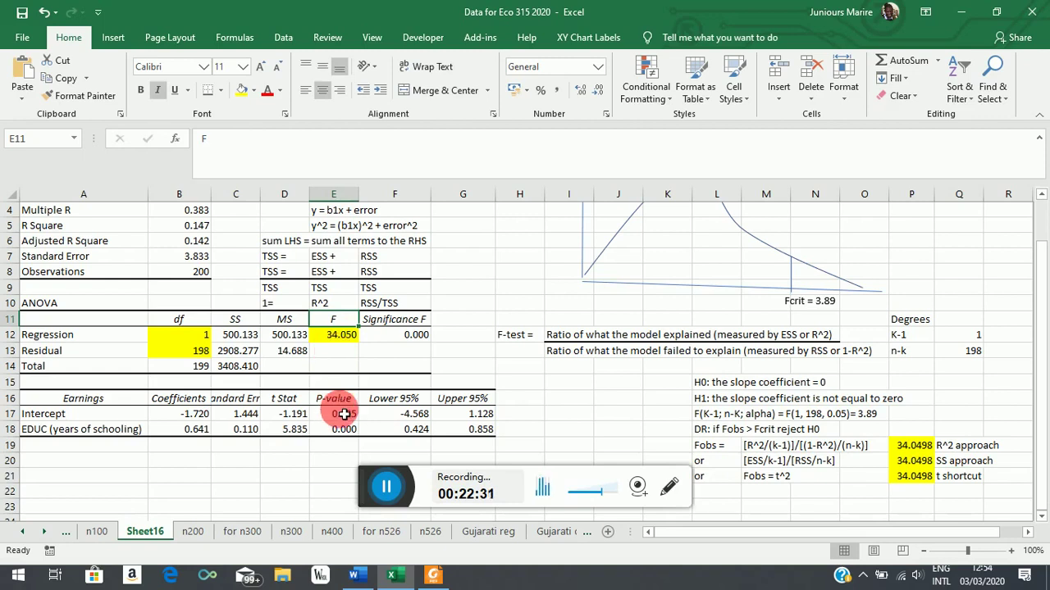
{"action": "left_click", "coordinate": [201, 414]}
{"action": "left_click", "coordinate": [194, 433]}
{"action": "left_click", "coordinate": [296, 416]}
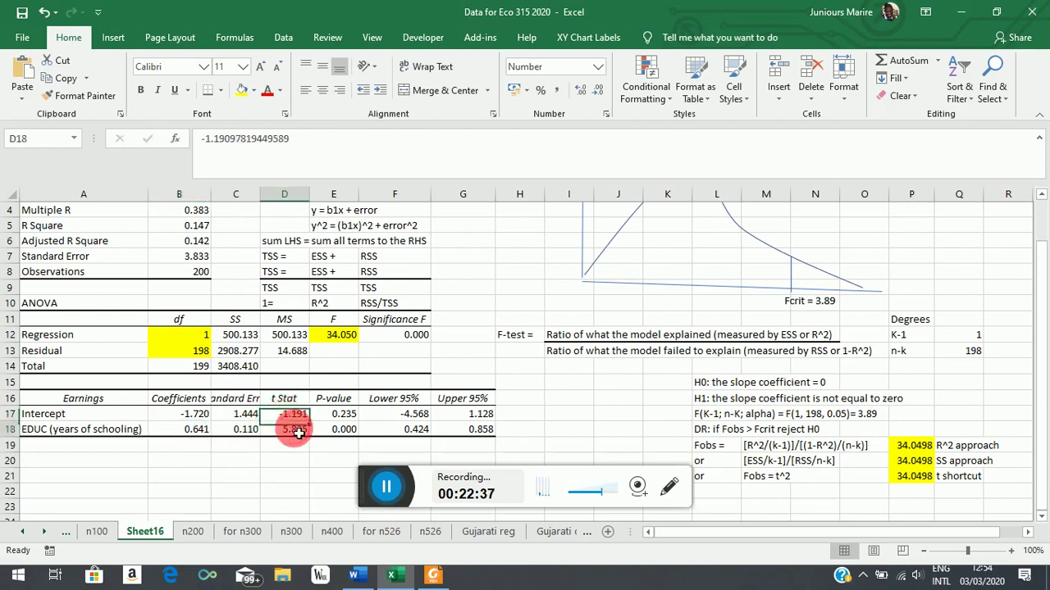
{"action": "left_click", "coordinate": [287, 430]}
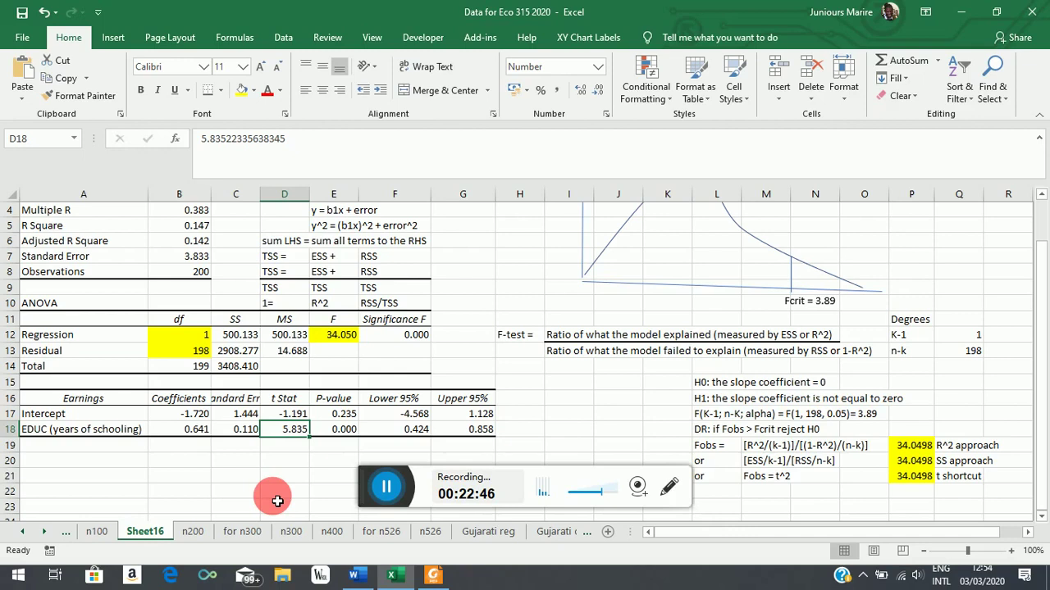
{"action": "left_click", "coordinate": [286, 469]}
{"action": "left_click", "coordinate": [291, 431]}
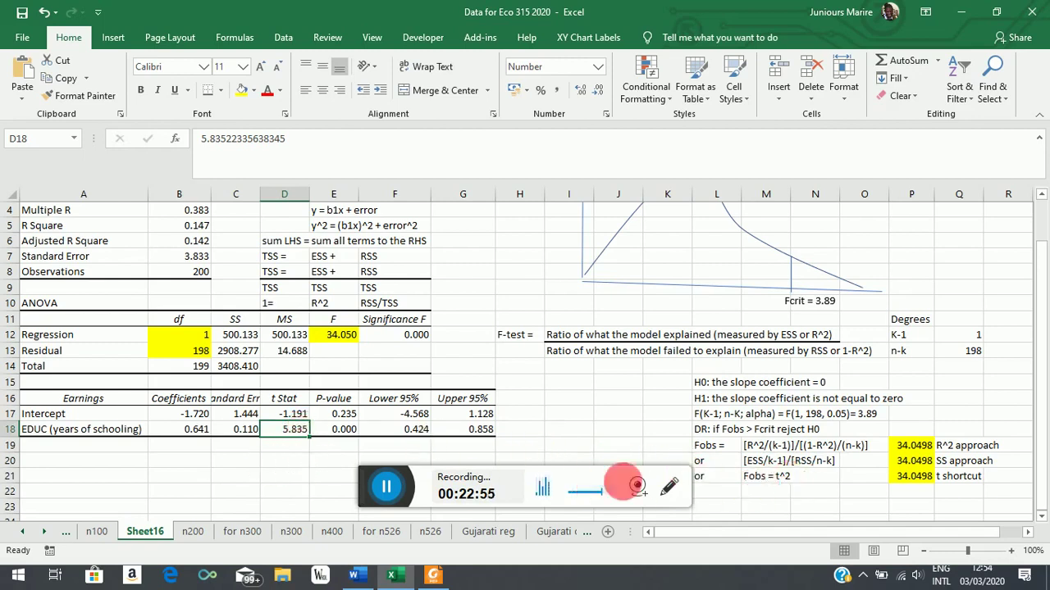
{"action": "left_click", "coordinate": [344, 334]}
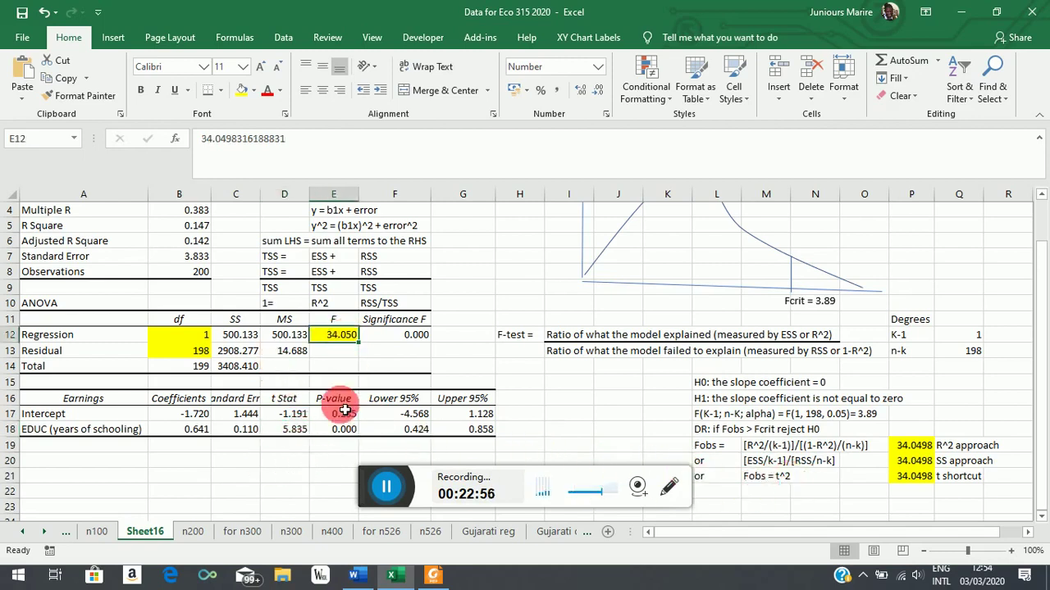
{"action": "left_click", "coordinate": [809, 505]}
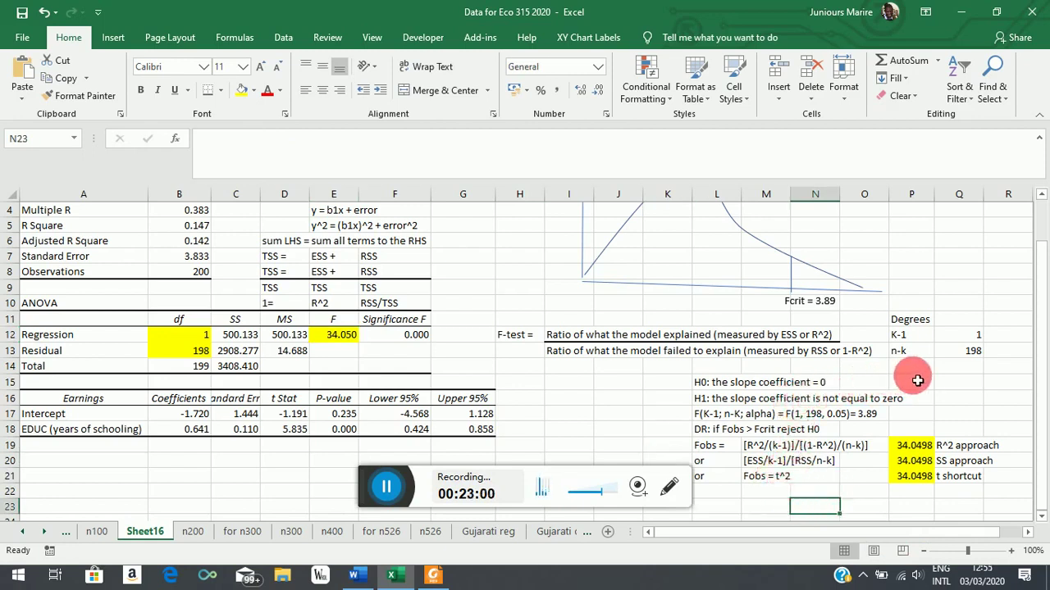
- Mark the observed F value on the F-distribution sketch by entering 34.05 in P9, beyond the Fcrit point
{"action": "left_click", "coordinate": [861, 414]}
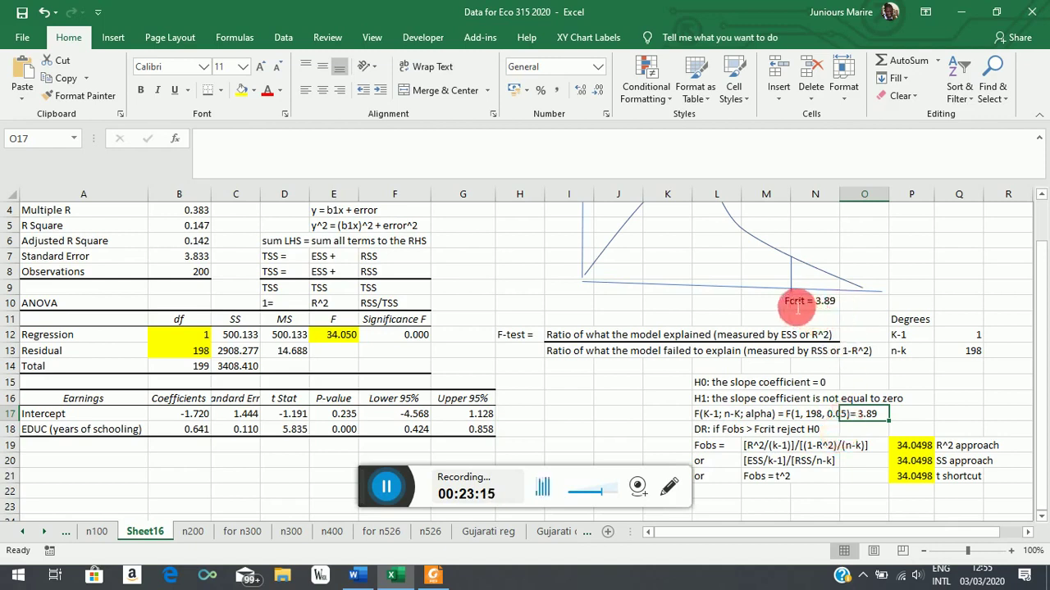
{"action": "left_click", "coordinate": [904, 303]}
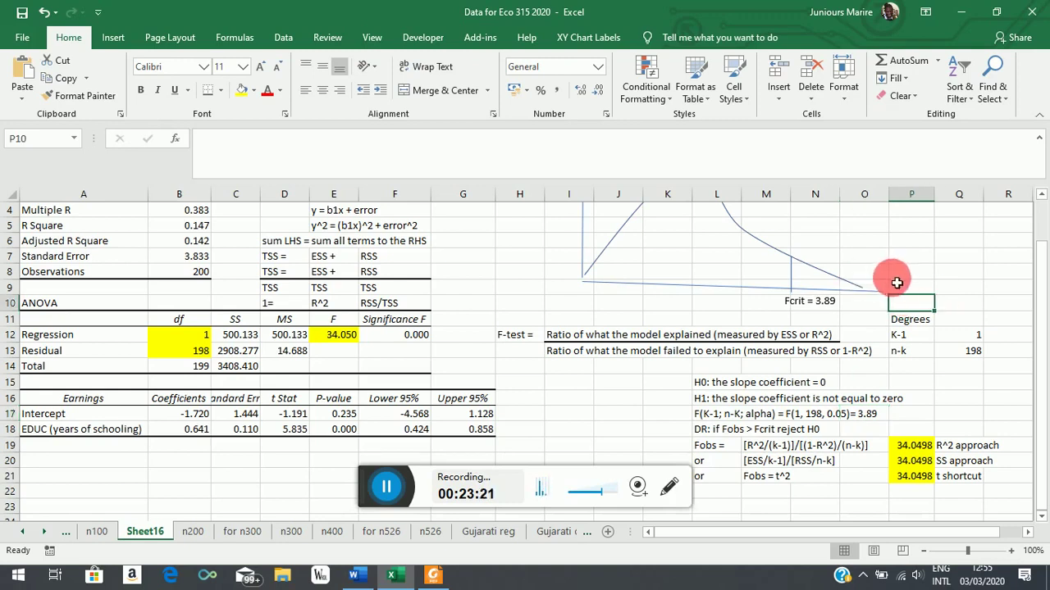
{"action": "left_click", "coordinate": [902, 288]}
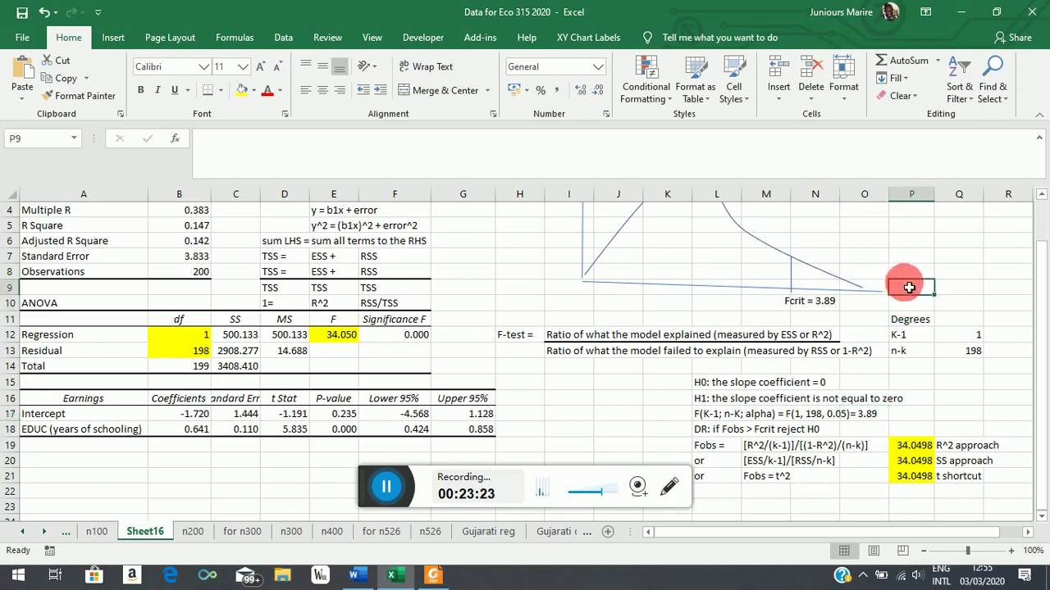
{"action": "type", "text": "34.05"}
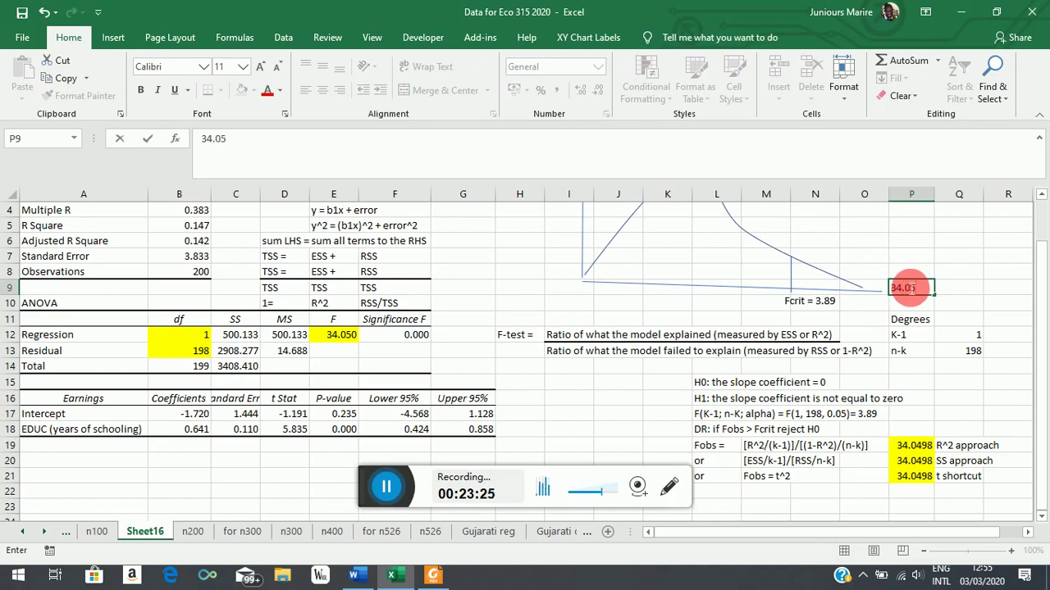
{"action": "left_click", "coordinate": [961, 287]}
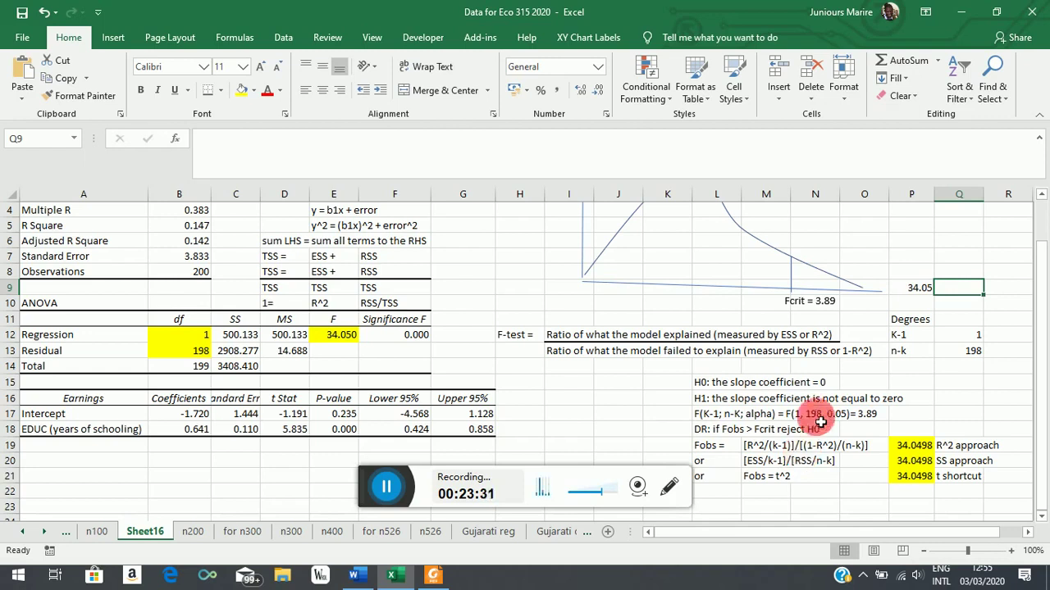
- Write "Conclusion: since Fobs> Fcrit, reject H0 at the 5% LOS and conclude that" in L22
{"action": "left_click", "coordinate": [710, 490]}
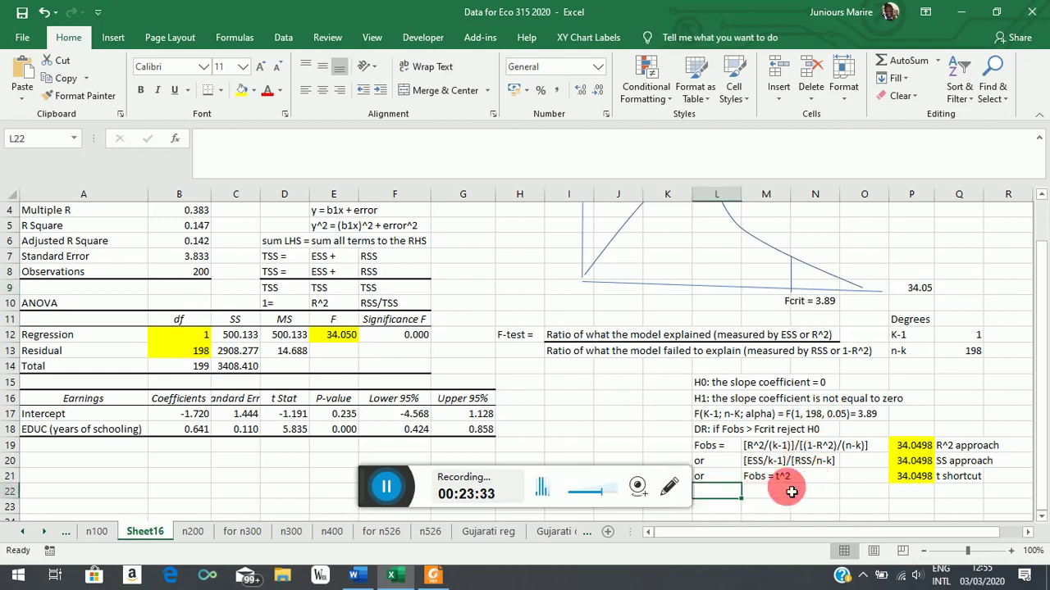
{"action": "type", "text": "Conclusio"}
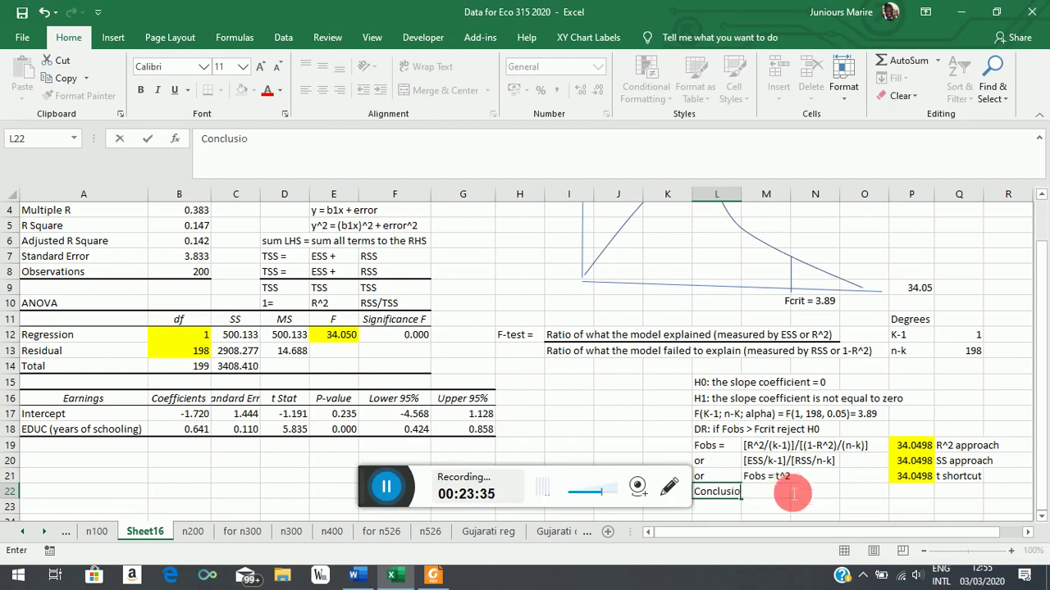
{"action": "type", "text": "n: since Fobs> Fcrit,"}
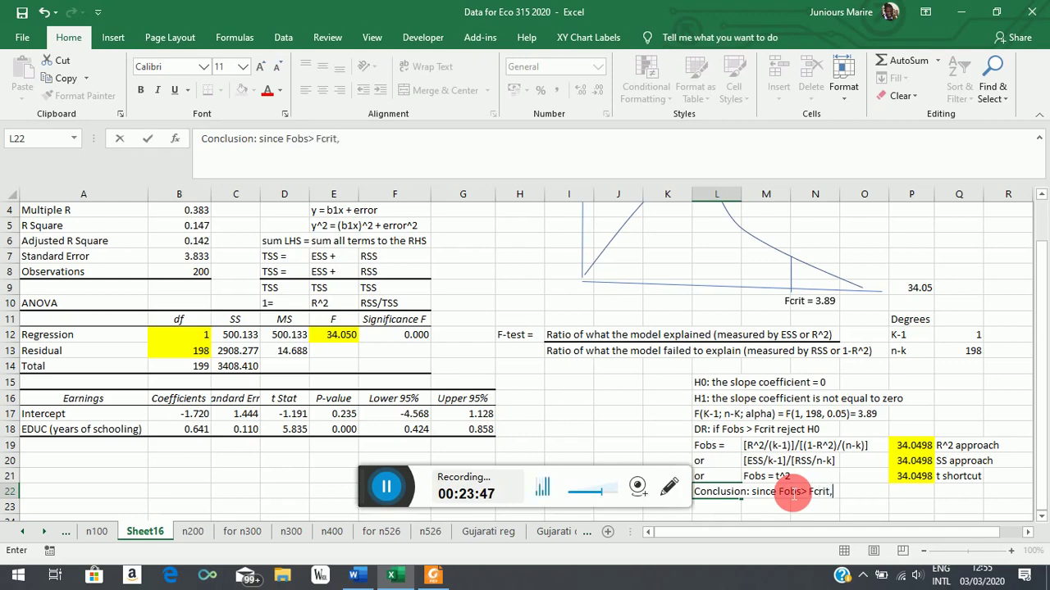
{"action": "type", "text": "ect H"}
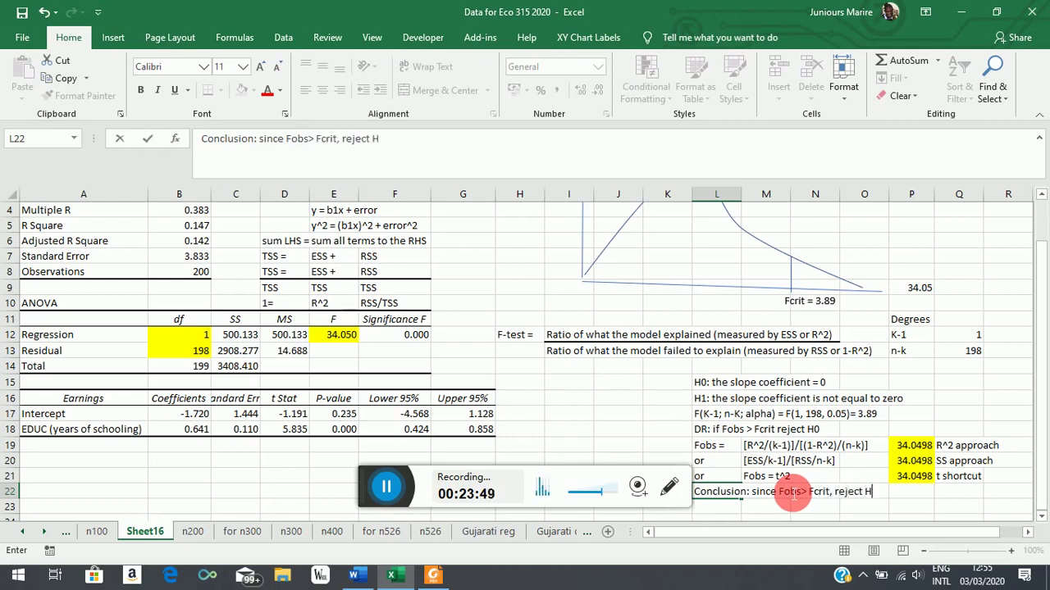
{"action": "type", "text": "0 at the"}
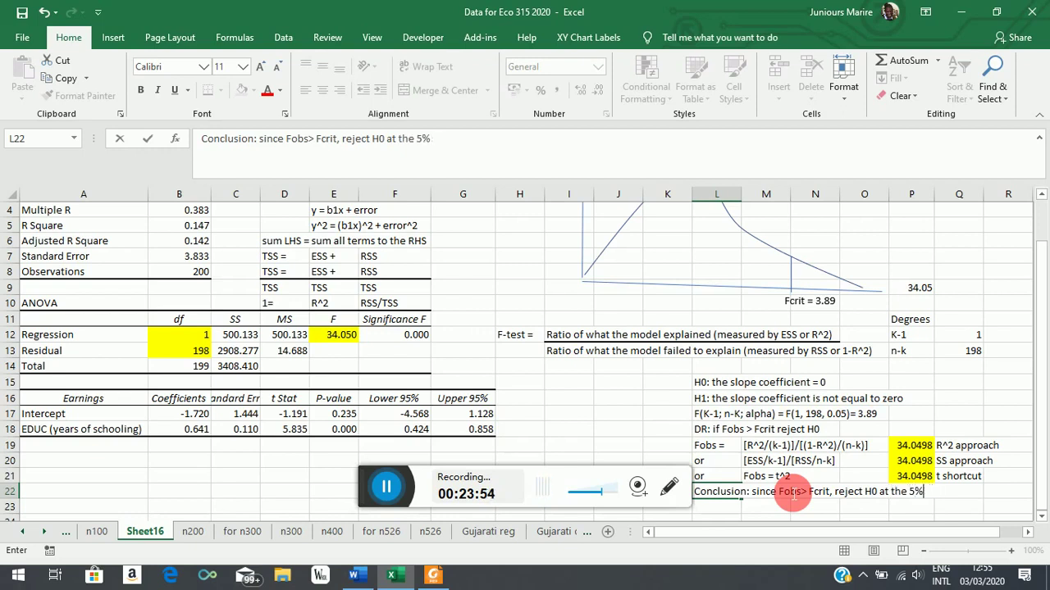
{"action": "type", "text": "5% LOS and conclude that"}
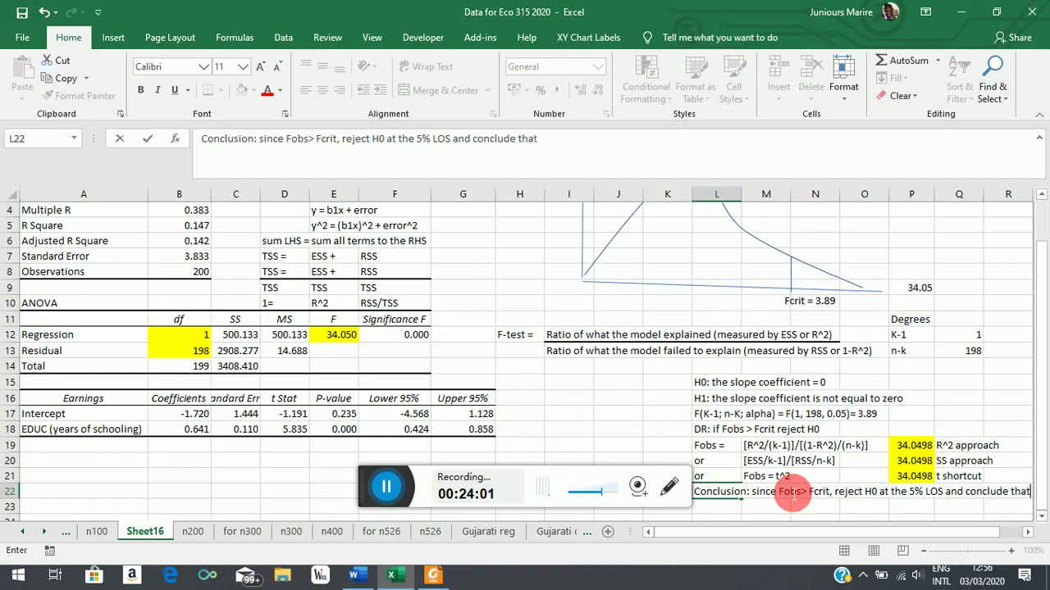
- Continue the conclusion in L23 with "the model is significant."
{"action": "key", "text": "Return"}
{"action": "type", "text": "the model is"}
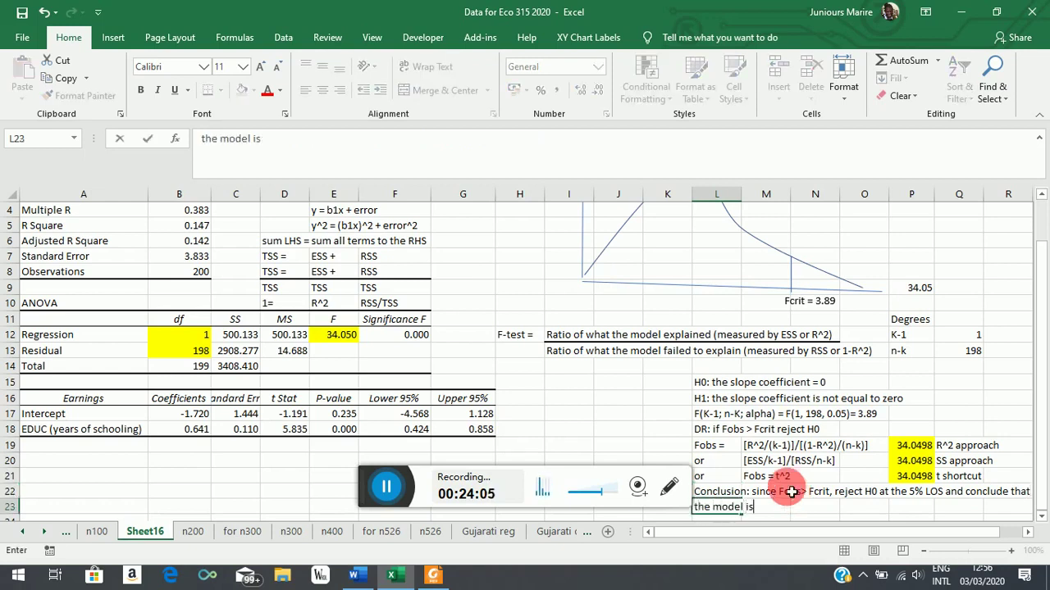
{"action": "type", "text": " significant."}
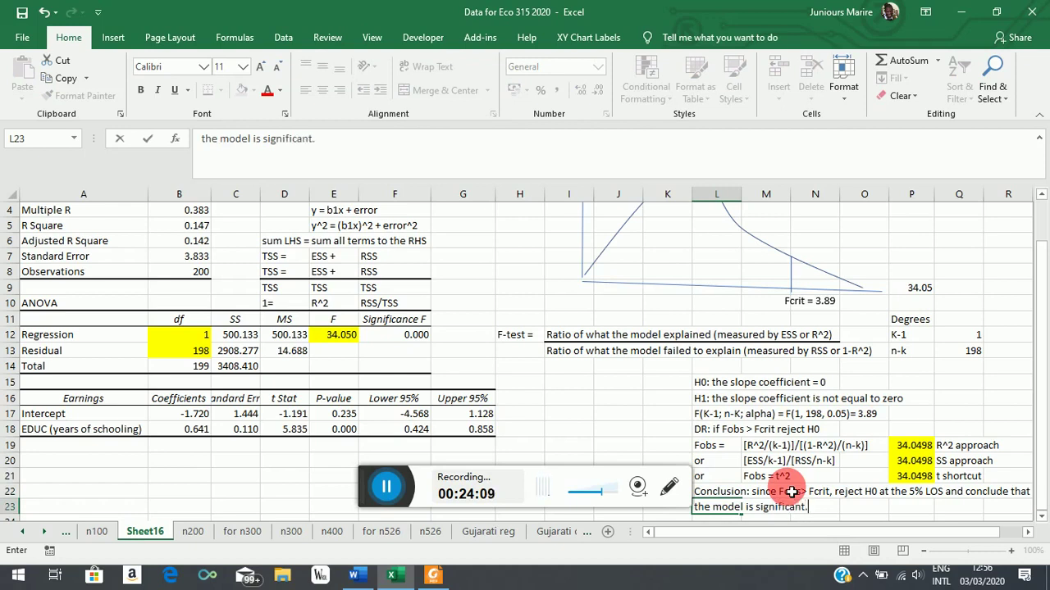